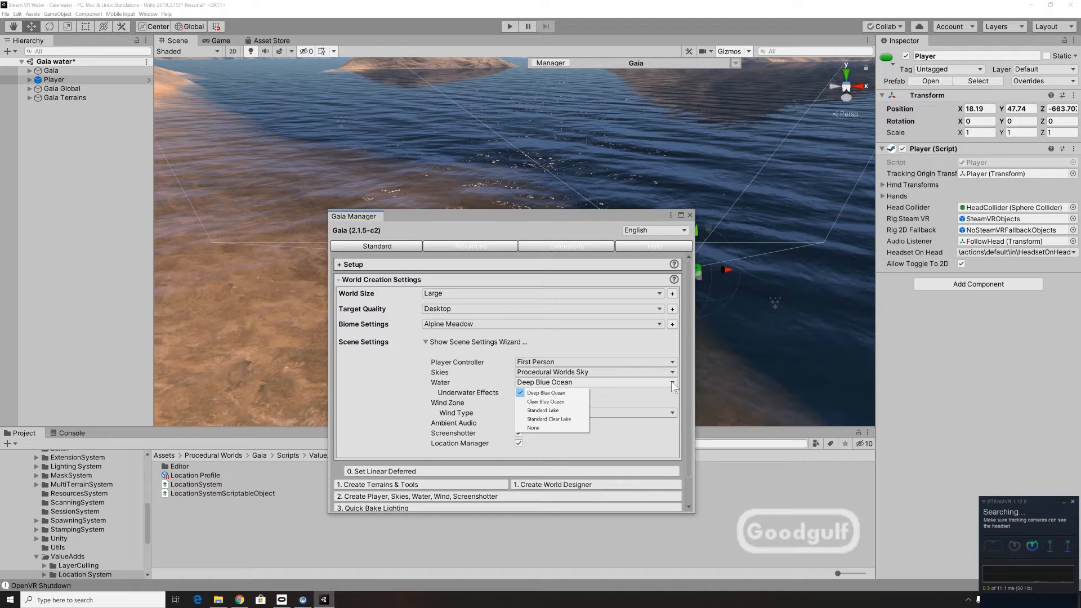
pyautogui.click(649, 392)
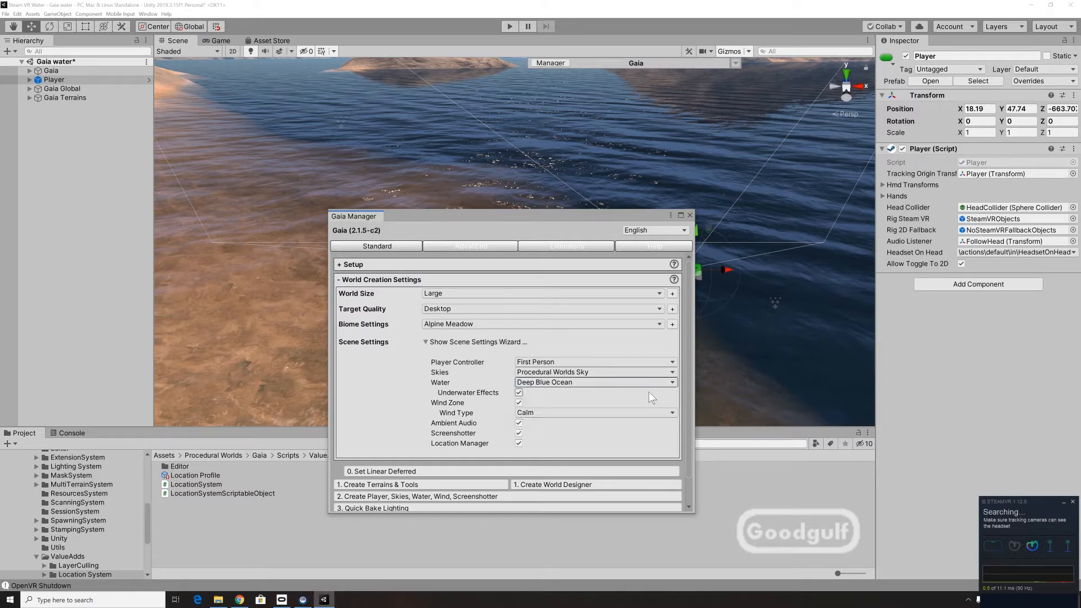
pyautogui.press('alt')
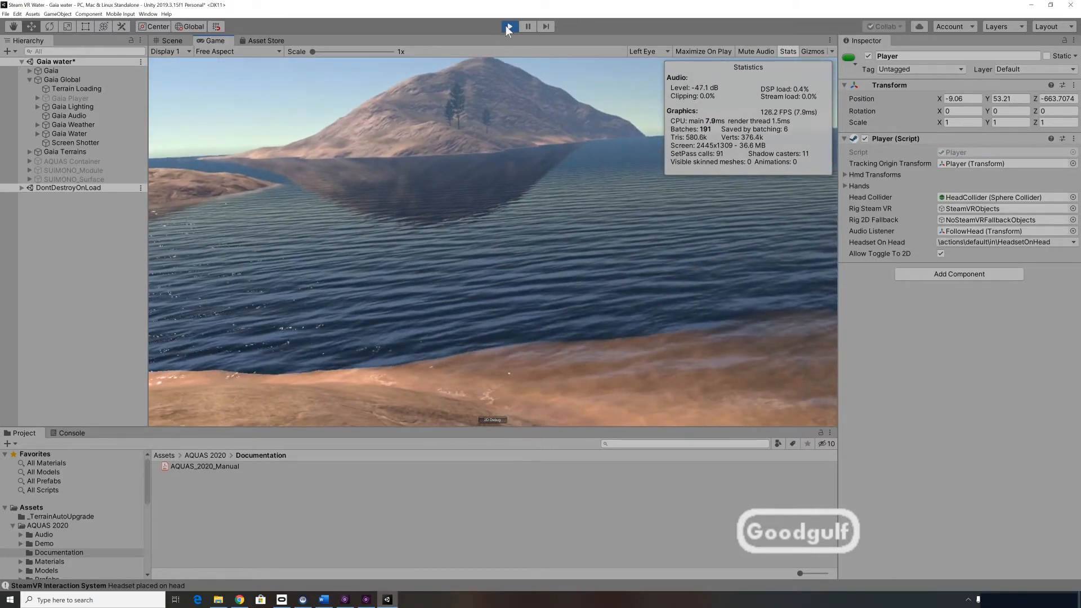
# Stop the play-mode test of the Gaia water scene.
pyautogui.press('alt')
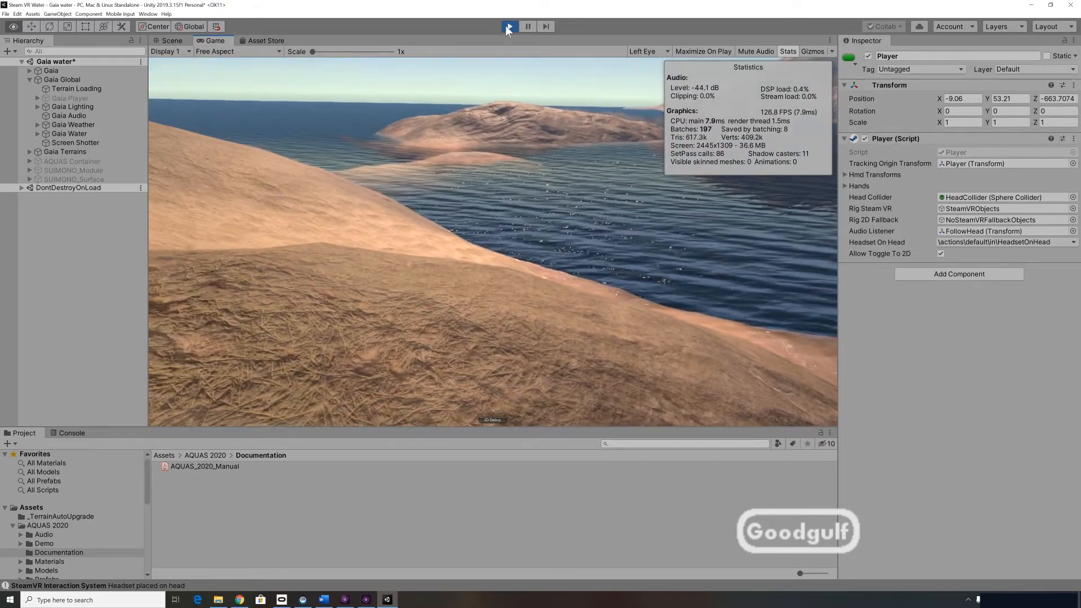
pyautogui.click(507, 26)
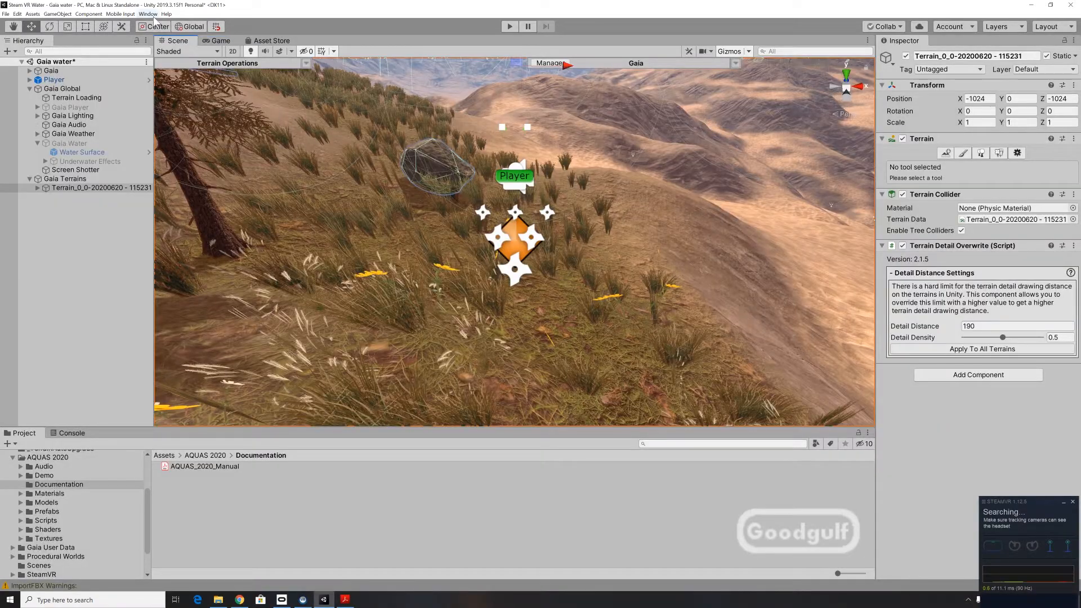
# Open the AQUAS Setup Wizard and place its window over the lower part of the scene view.
pyautogui.click(148, 14)
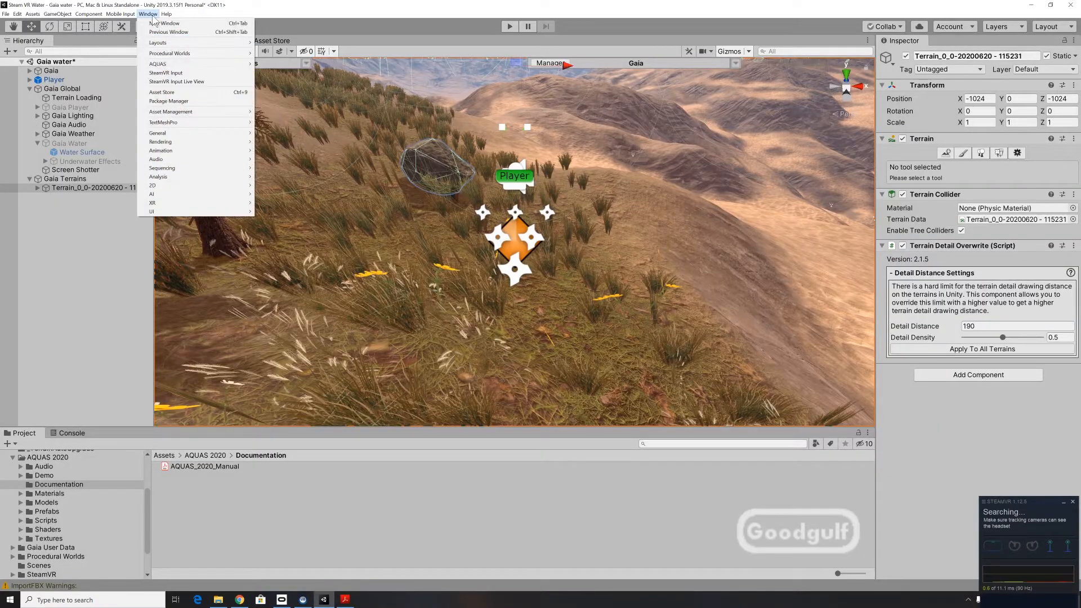
pyautogui.moveTo(171, 64)
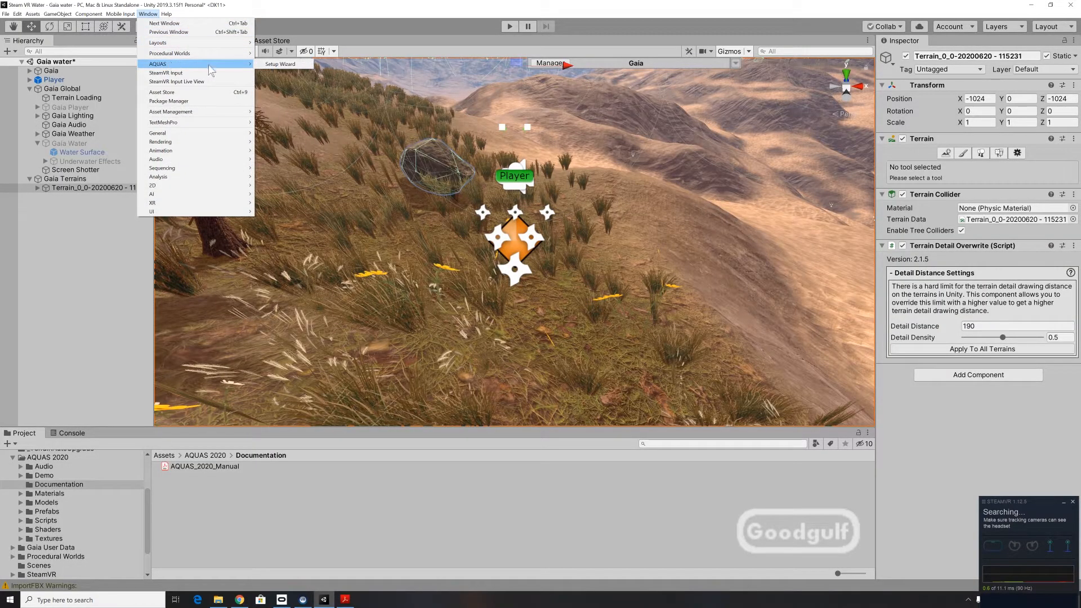
pyautogui.click(276, 64)
pyautogui.moveTo(125, 6); pyautogui.dragTo(690, 253)
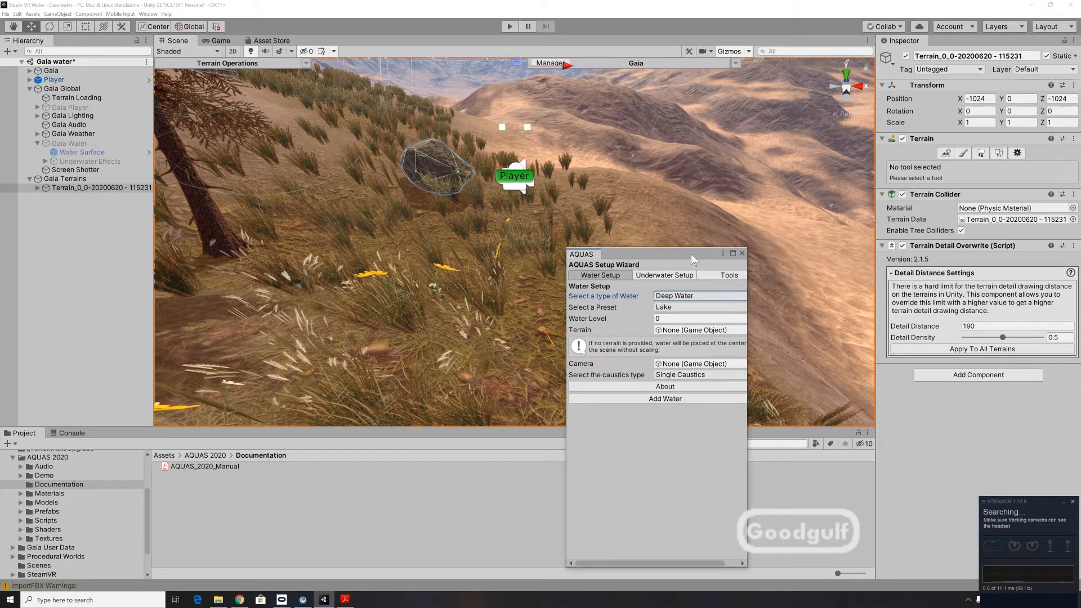
# Configure the AQUAS water with the Calm Ocean preset, water level 50 and Terrain_0_0-20200620 - 115231 as its terrain.
pyautogui.click(685, 307)
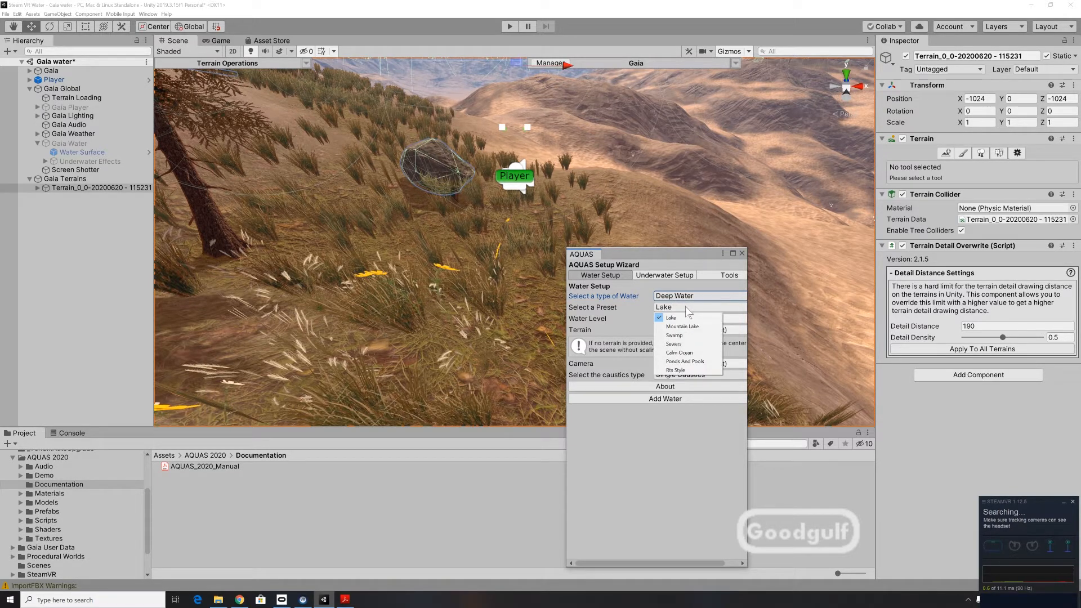
pyautogui.click(691, 353)
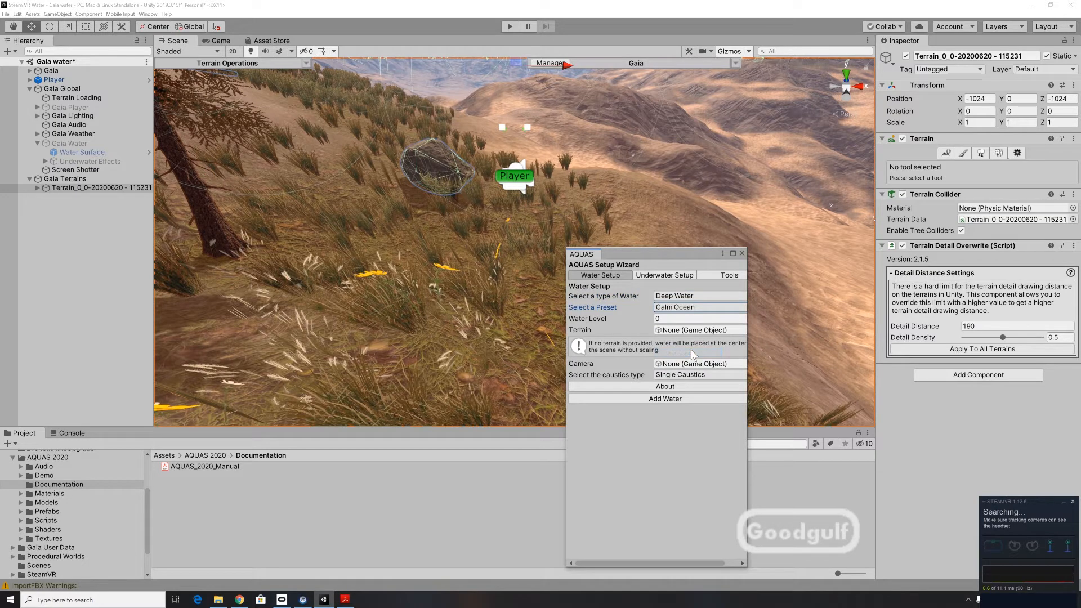
pyautogui.click(670, 318)
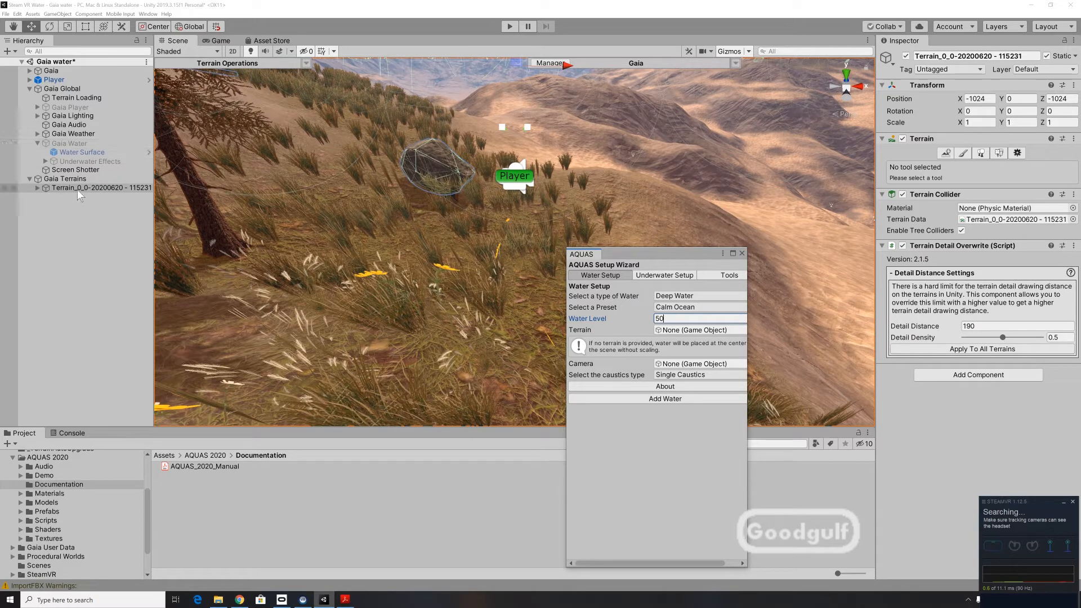
pyautogui.moveTo(76, 188); pyautogui.dragTo(688, 336)
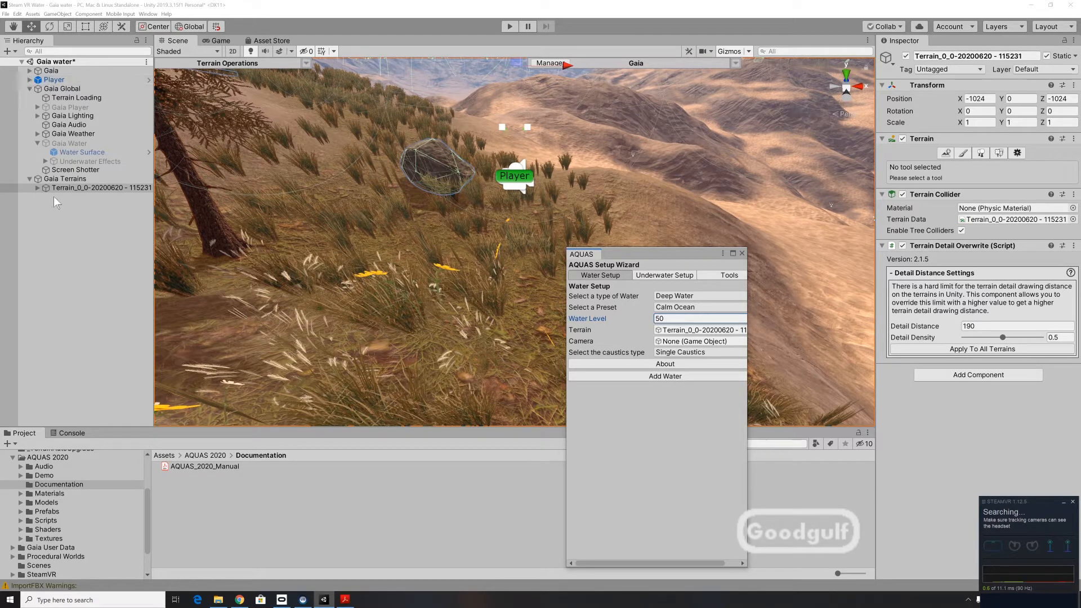
# Assign the VRCamera from the Player's SteamVRObjects as the camera for the AQUAS water setup.
pyautogui.click(36, 190)
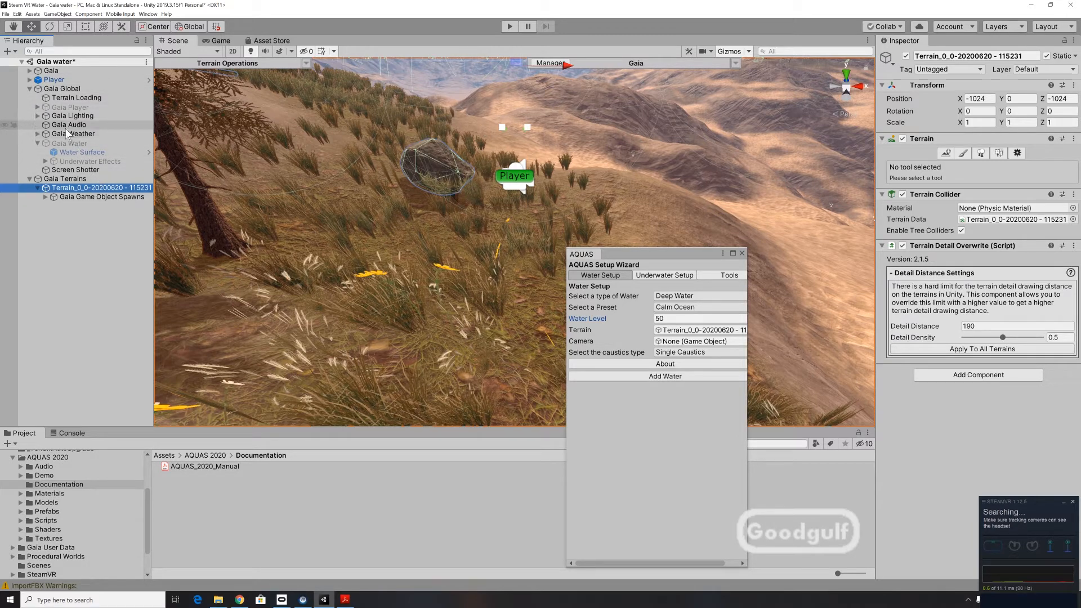
pyautogui.click(29, 79)
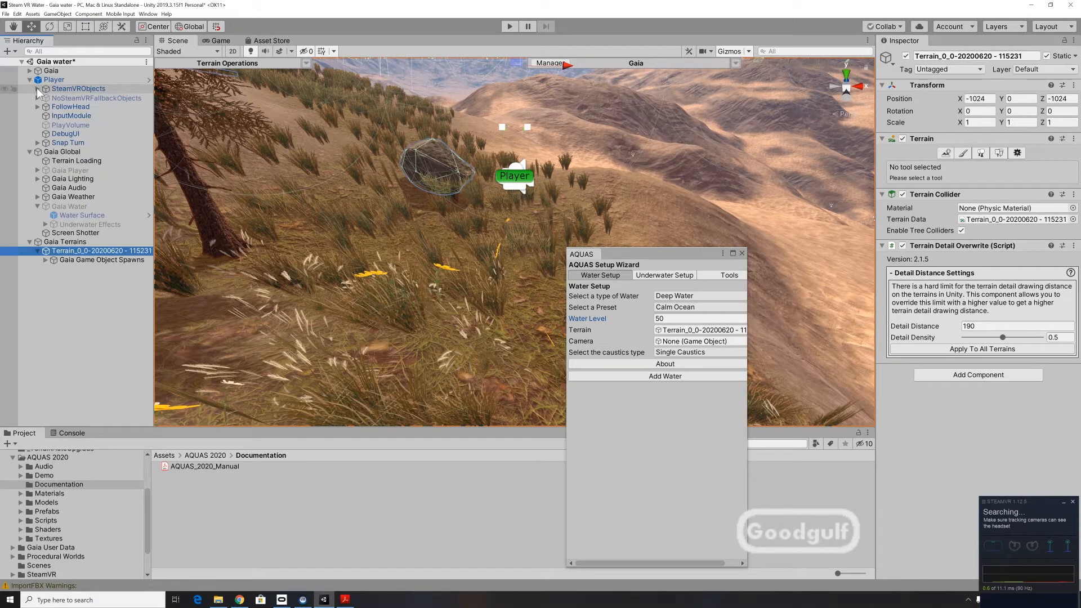
pyautogui.click(37, 89)
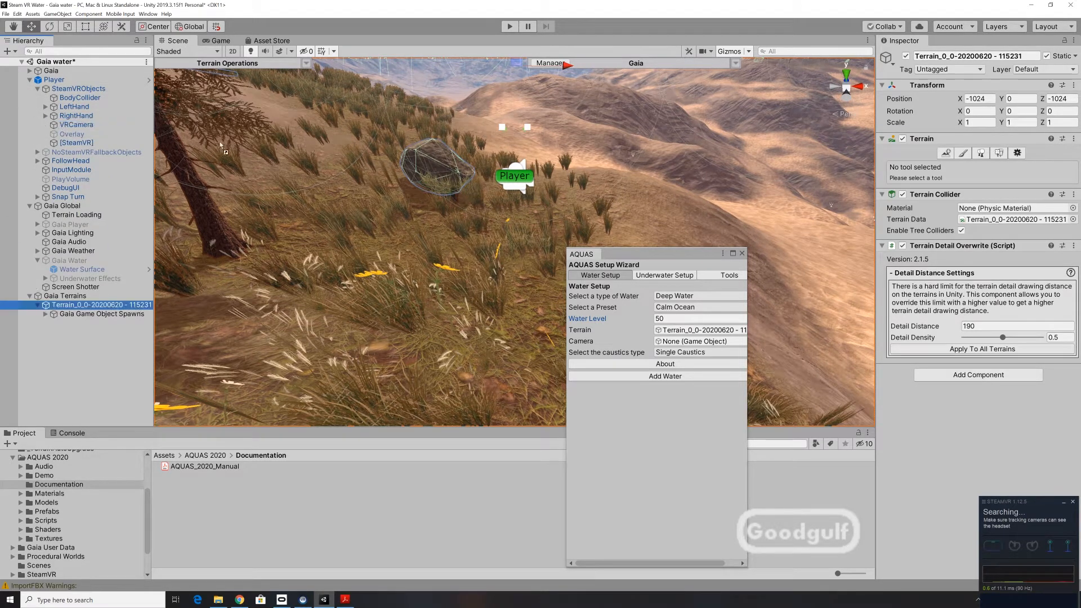
pyautogui.click(665, 318)
pyautogui.moveTo(667, 310); pyautogui.dragTo(690, 345)
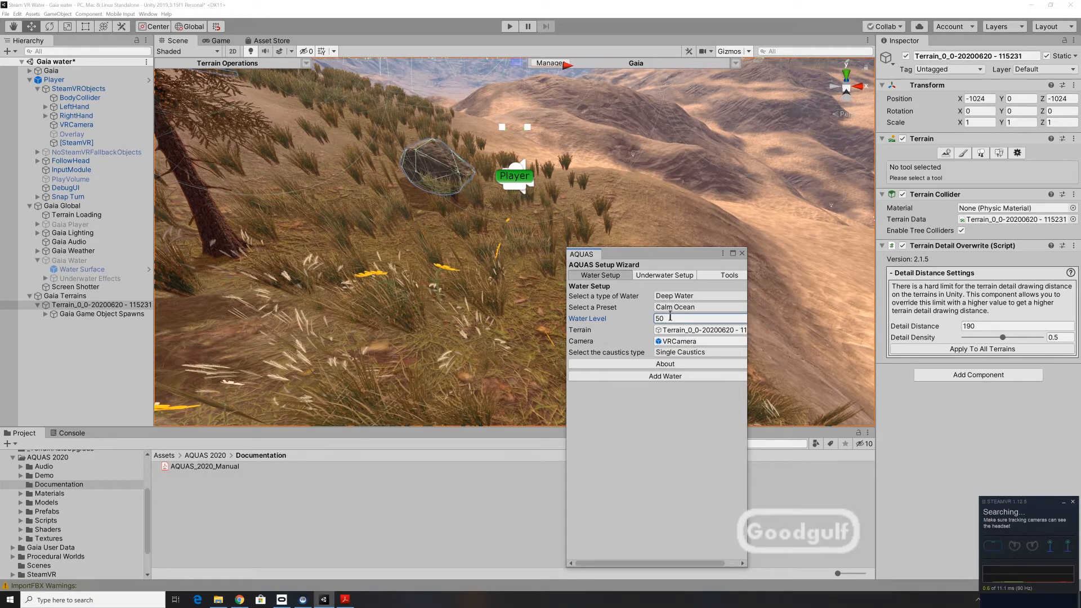
# Add the configured AQUAS water to the scene, letting the wizard create the container object.
pyautogui.click(652, 275)
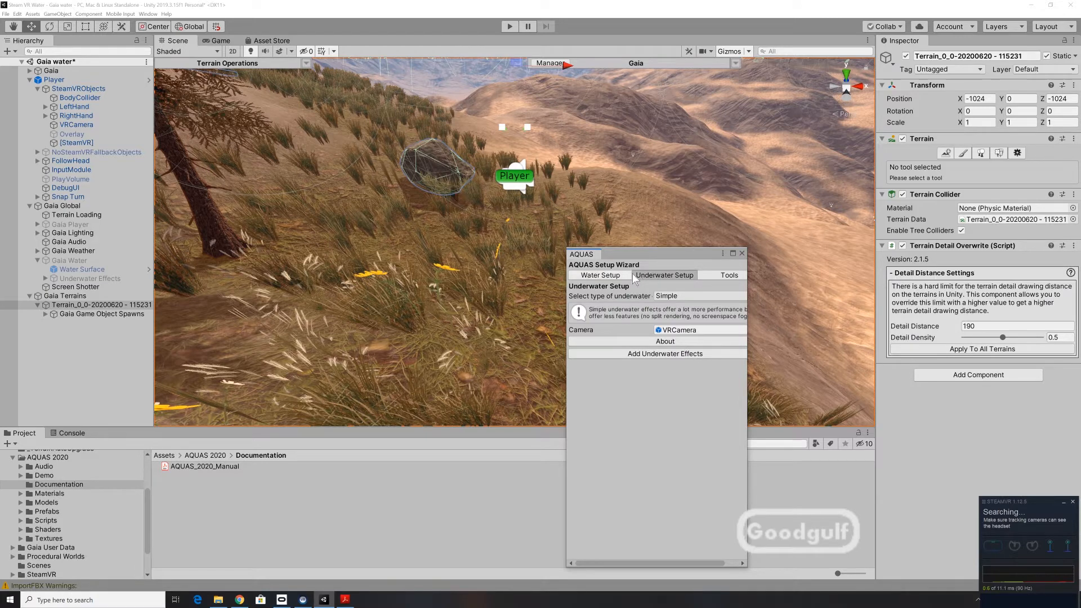
pyautogui.click(735, 276)
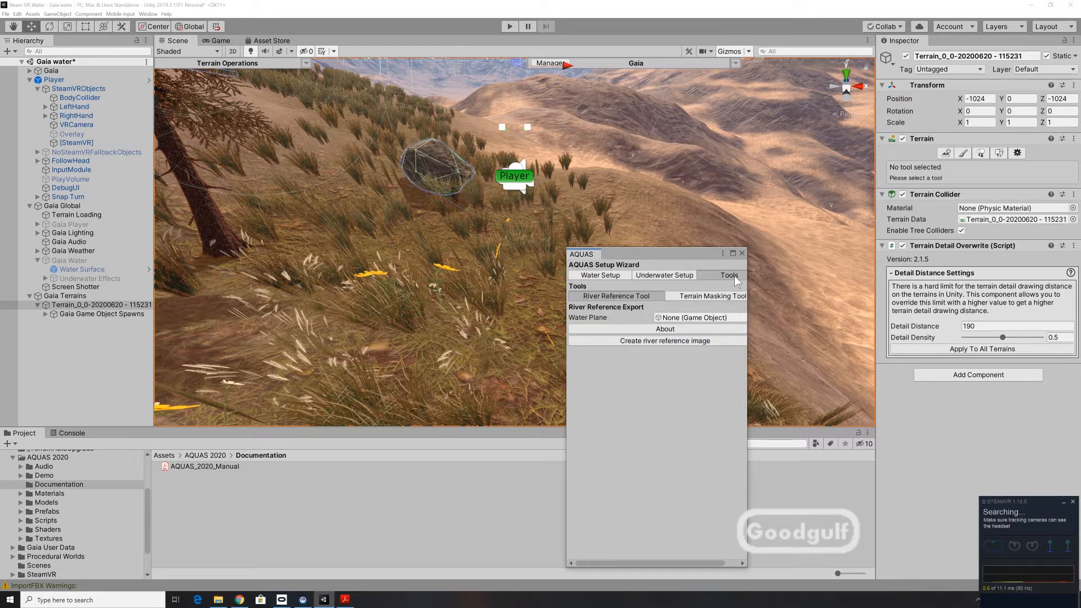
pyautogui.click(611, 277)
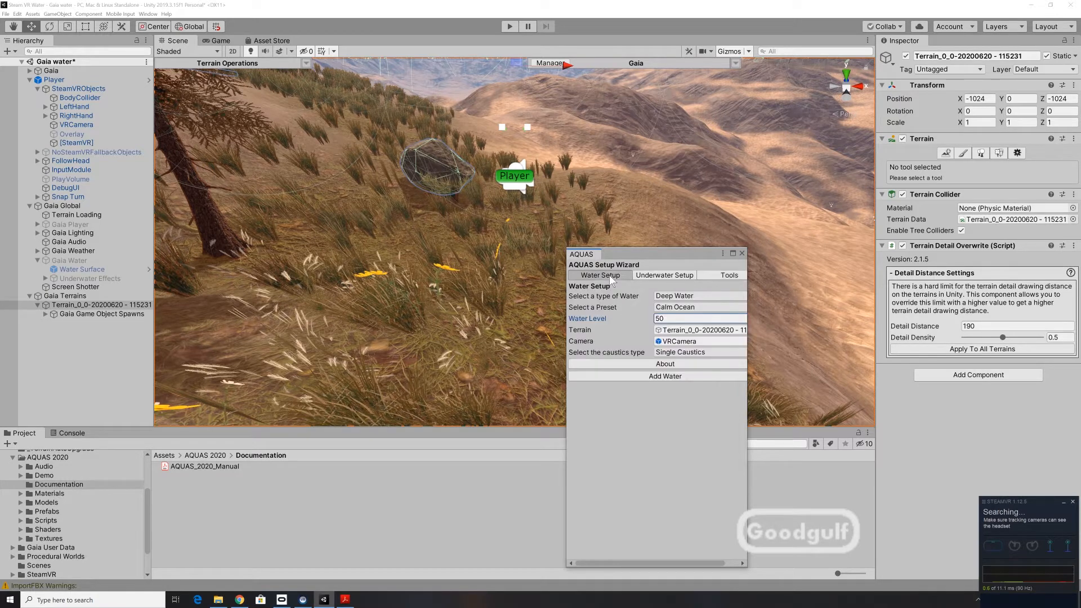
pyautogui.click(616, 377)
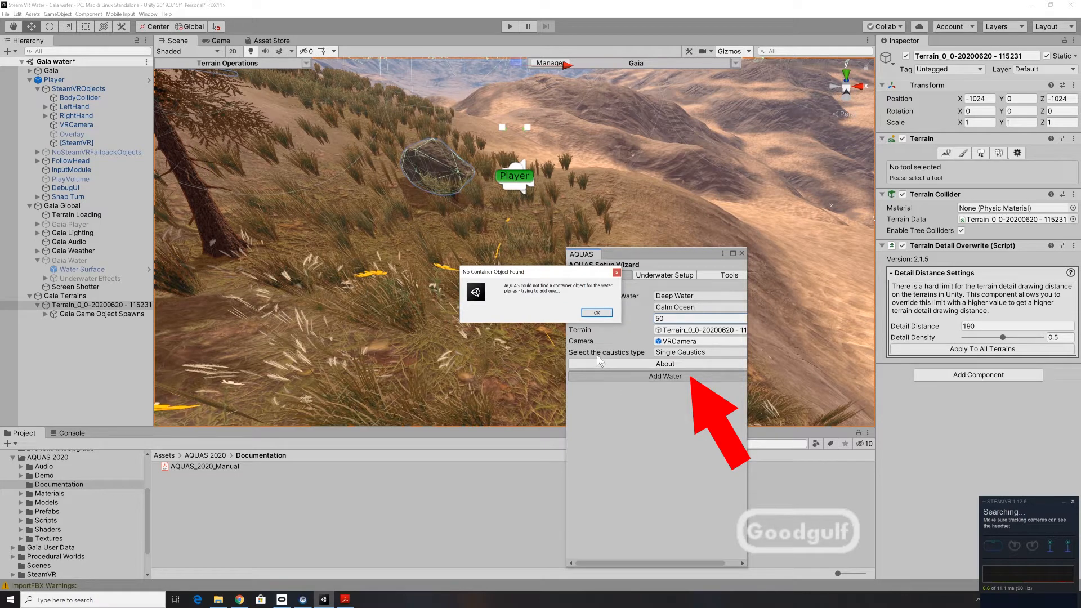
pyautogui.click(594, 314)
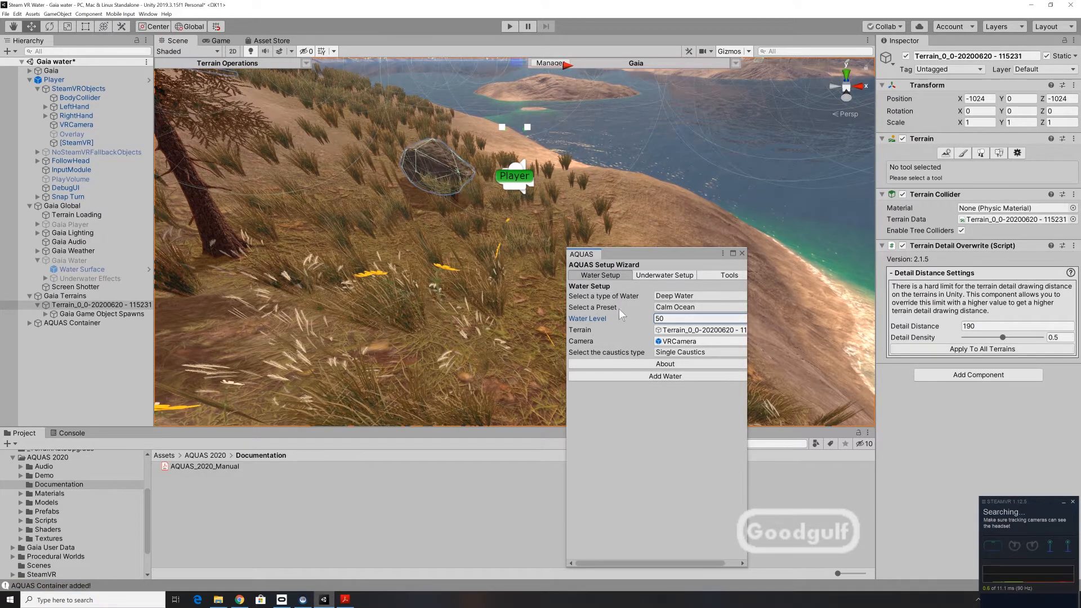
# Test the AQUAS water in two play-mode runs, examining the shoreline and water surface, and stop playback.
pyautogui.click(510, 26)
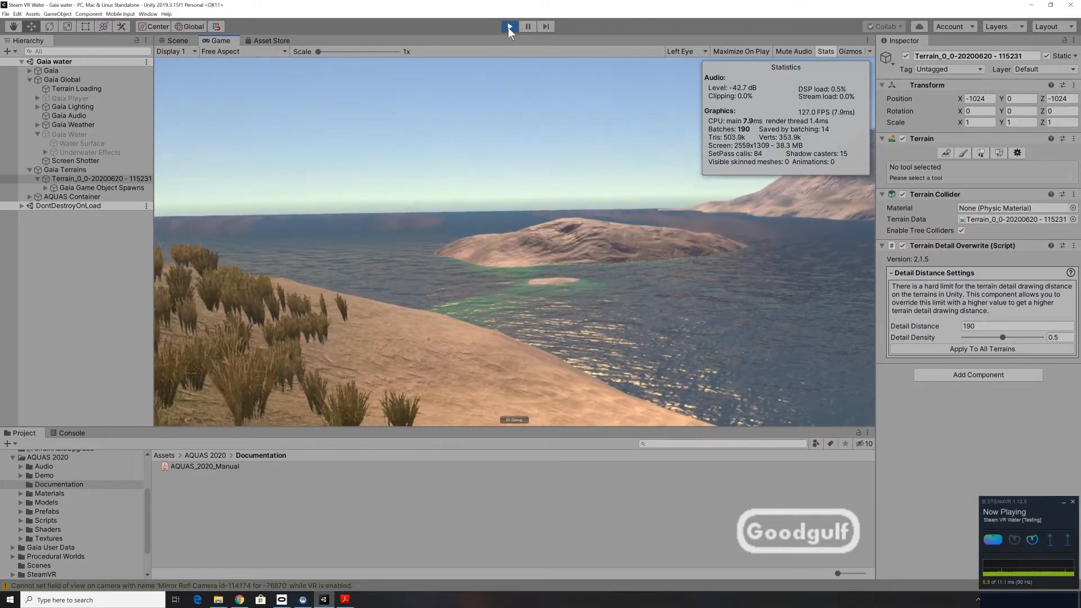
pyautogui.click(509, 27)
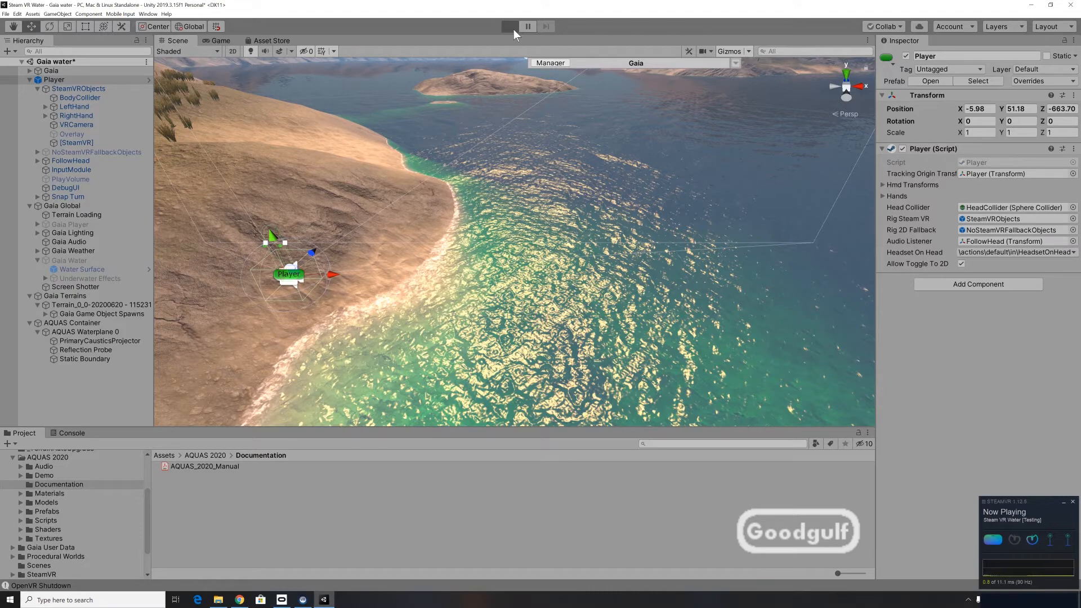
pyautogui.click(510, 27)
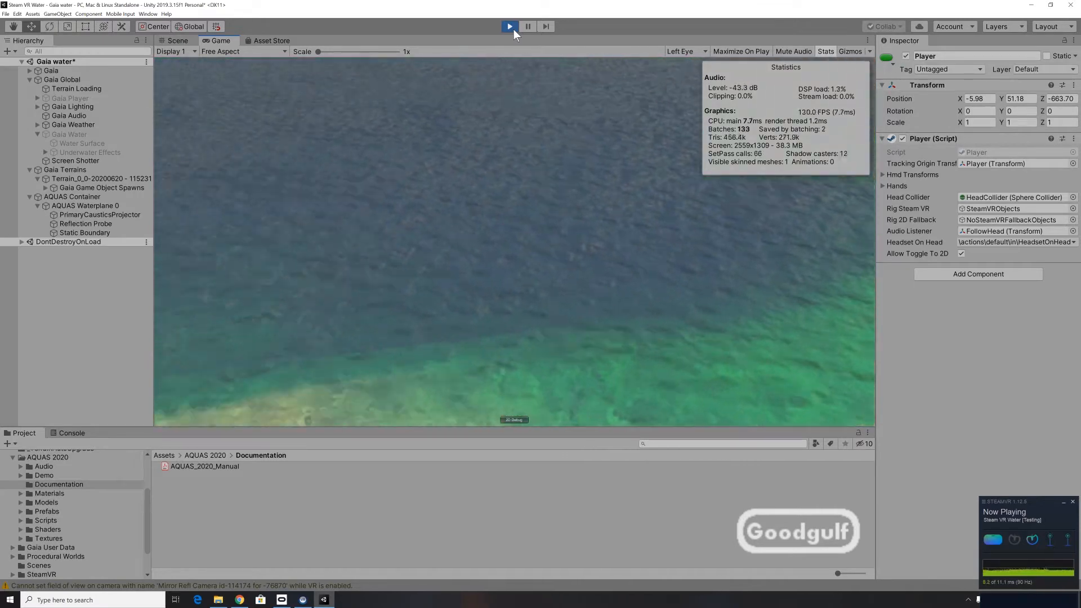
pyautogui.click(510, 26)
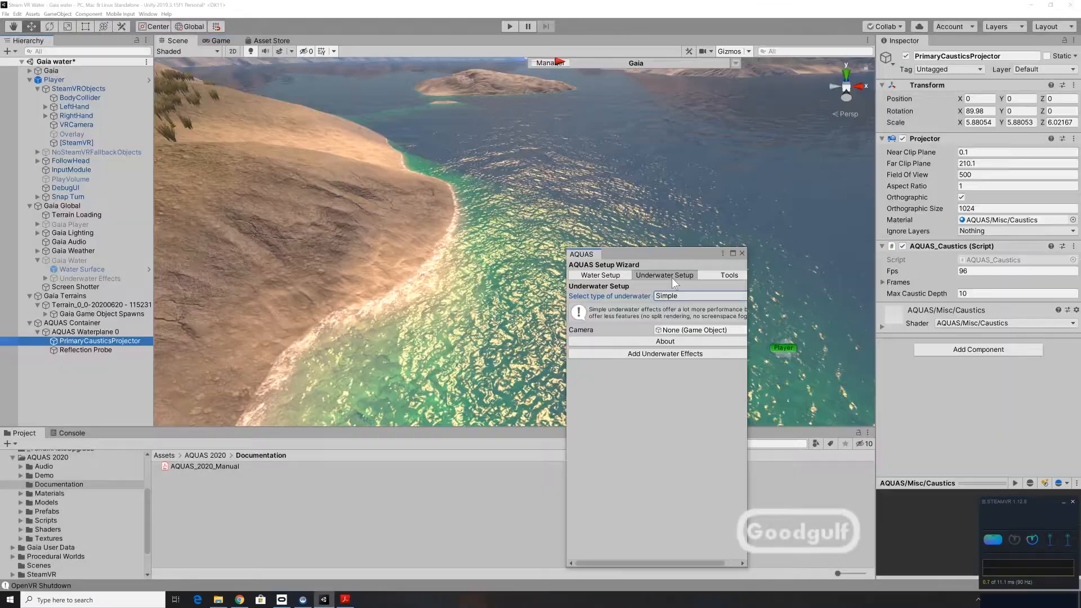
# Add Simple AQUAS underwater effects for the VRCamera, close the wizard and run the scene in play mode.
pyautogui.click(675, 354)
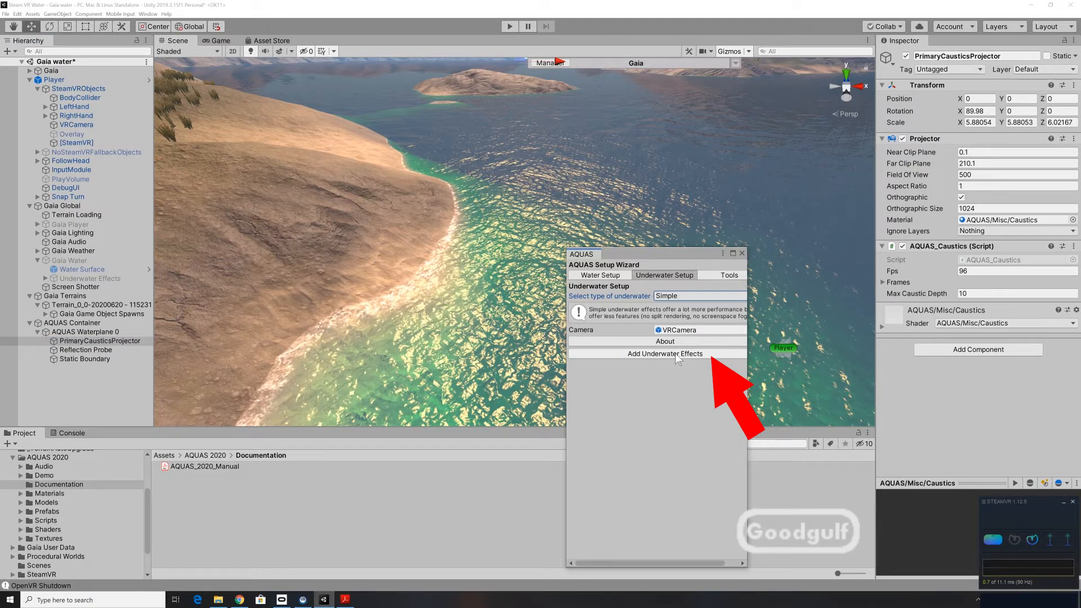
pyautogui.click(743, 253)
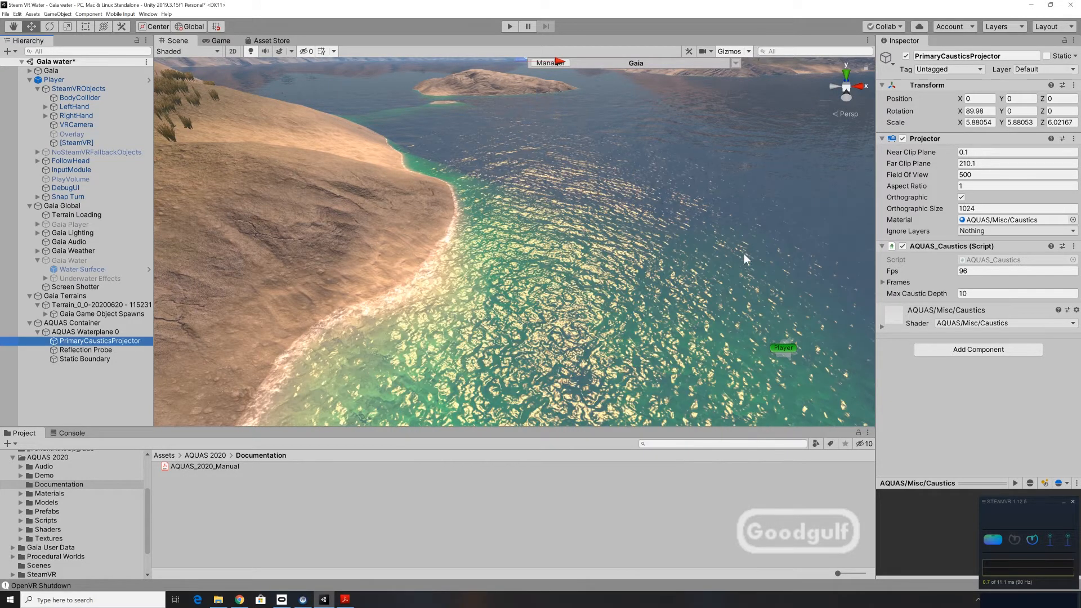
pyautogui.click(510, 26)
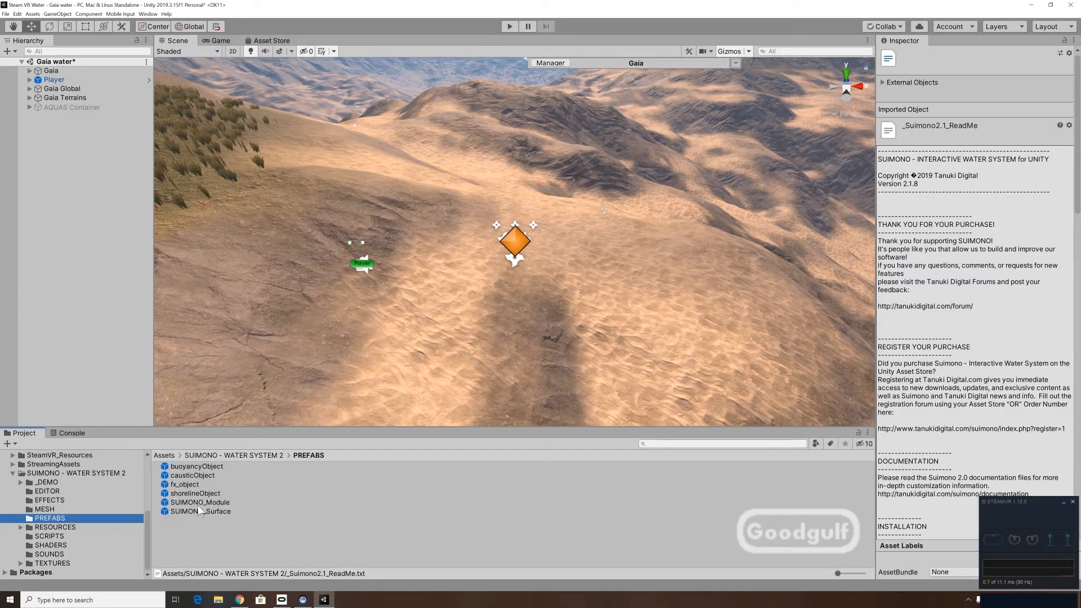
# Add the SUIMONO_Module and SUIMONO_Surface prefabs to the scene hierarchy.
pyautogui.moveTo(197, 503); pyautogui.dragTo(89, 297)
pyautogui.moveTo(69, 129); pyautogui.dragTo(69, 129)
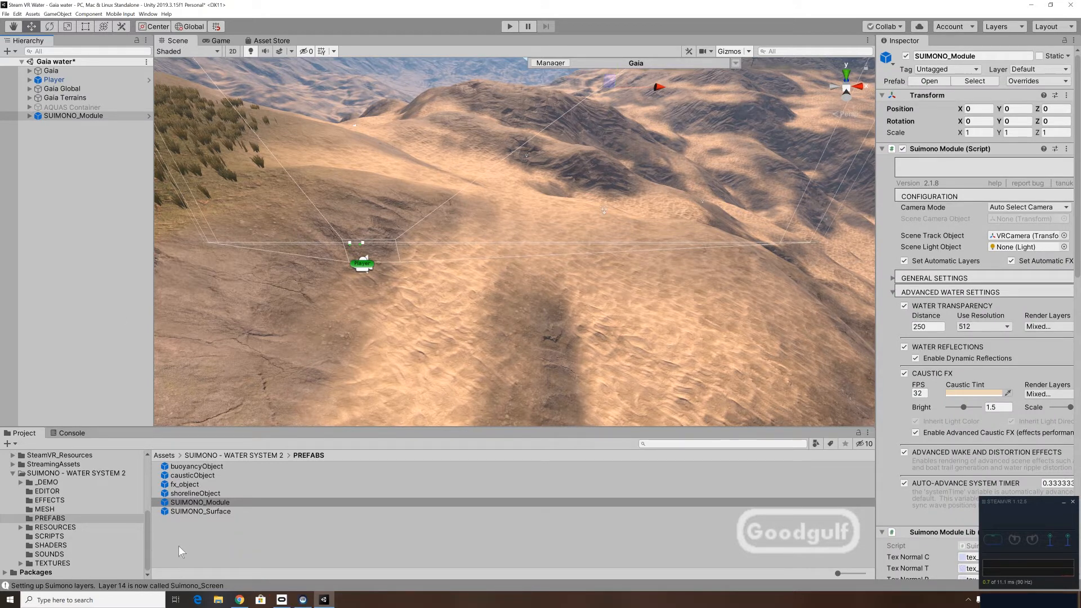
pyautogui.moveTo(201, 513); pyautogui.dragTo(54, 251)
pyautogui.moveTo(52, 194); pyautogui.dragTo(53, 170)
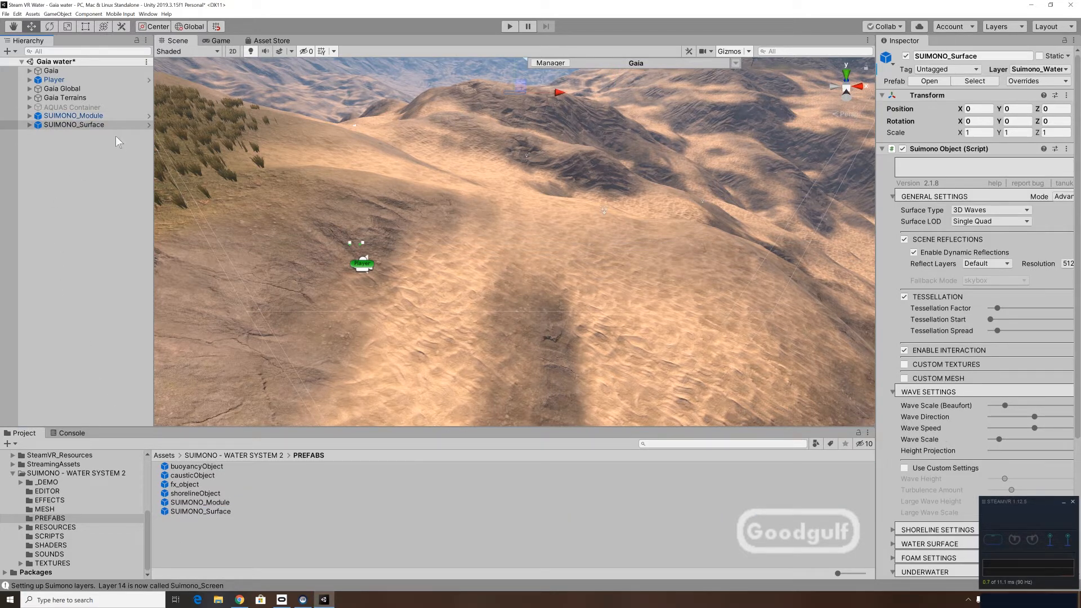
# Set the Y position of SUIMONO_Surface to 50.
pyautogui.click(106, 125)
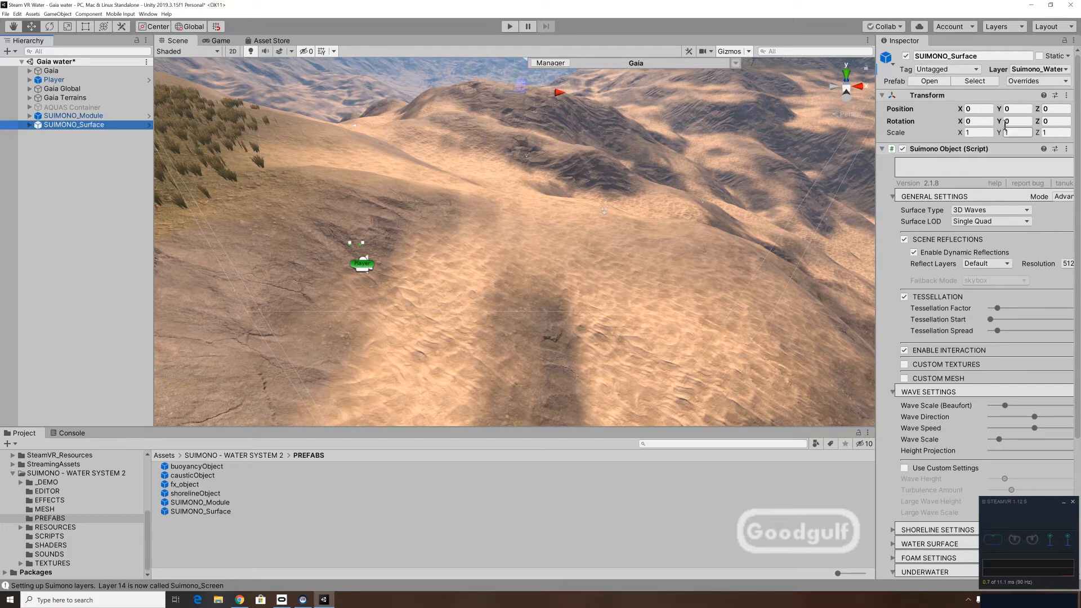
pyautogui.click(1017, 110)
pyautogui.write('50')
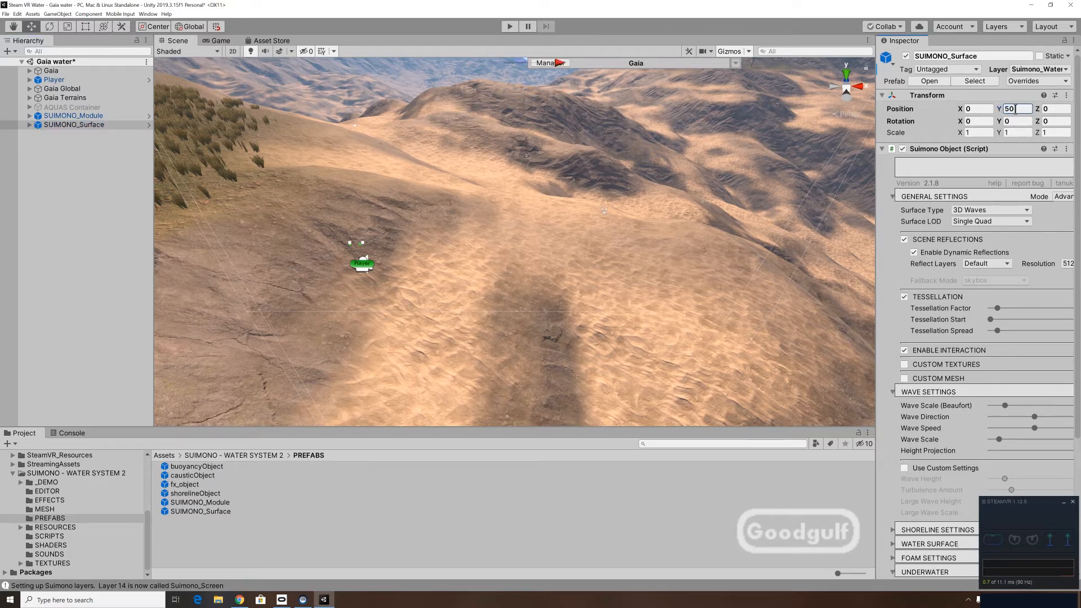
# Set SUIMONO_Module's camera mode to Manual Select Camera and assign the Player's VRCamera as its scene camera object.
pyautogui.click(75, 116)
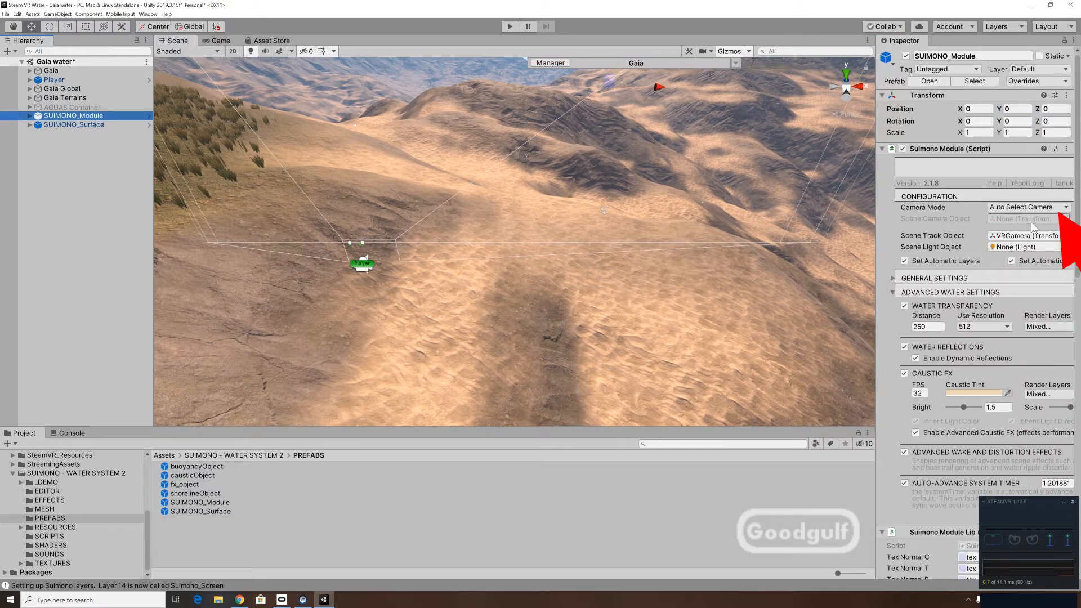
pyautogui.click(1028, 207)
pyautogui.click(1034, 227)
pyautogui.click(30, 80)
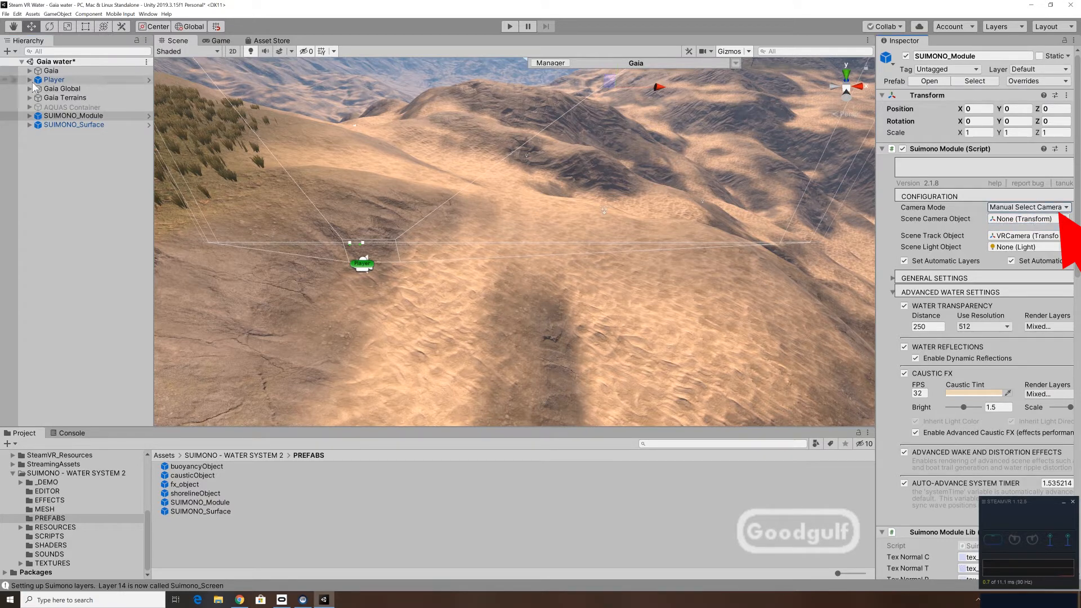
pyautogui.click(37, 88)
pyautogui.moveTo(59, 144); pyautogui.dragTo(1010, 222)
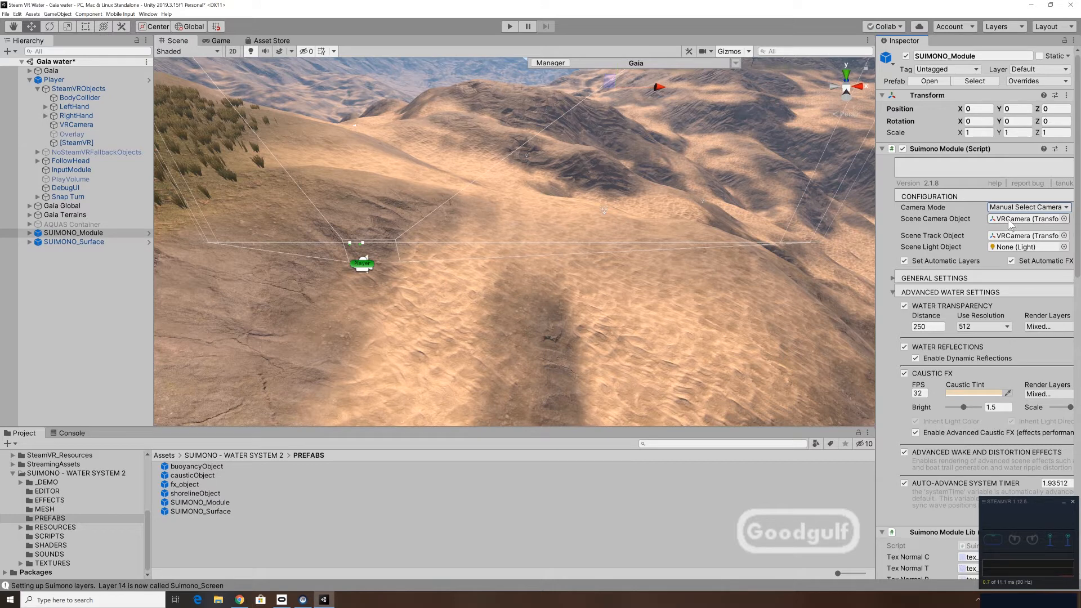
# Assign Gaia Lighting's Directional Light as SUIMONO_Module's scene light object and test the scene briefly in play mode.
pyautogui.click(30, 205)
pyautogui.click(37, 233)
pyautogui.moveTo(63, 246); pyautogui.dragTo(341, 262)
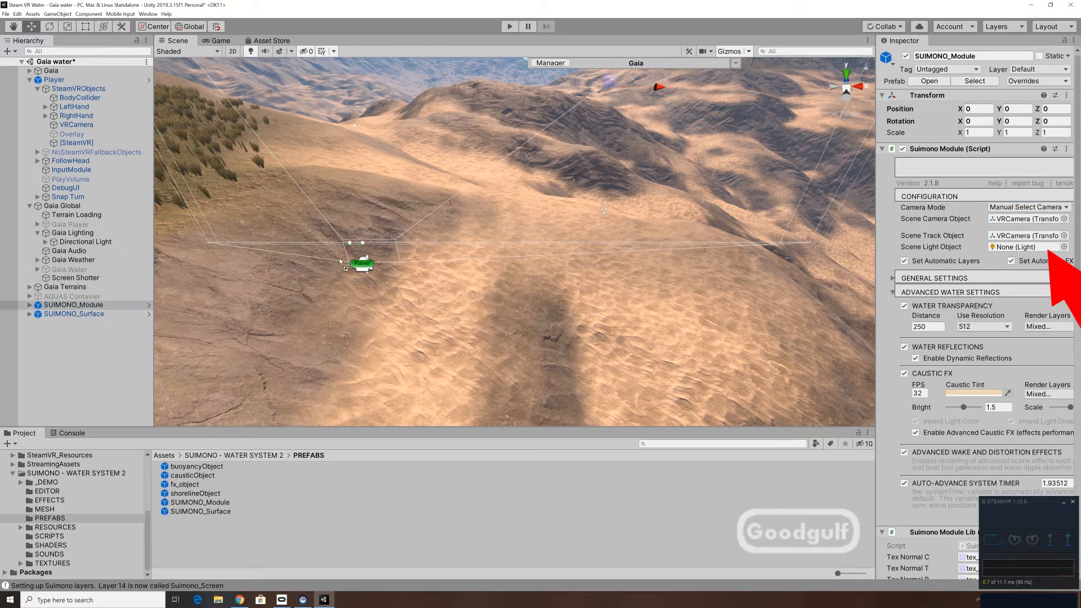
pyautogui.moveTo(907, 263); pyautogui.dragTo(1006, 254)
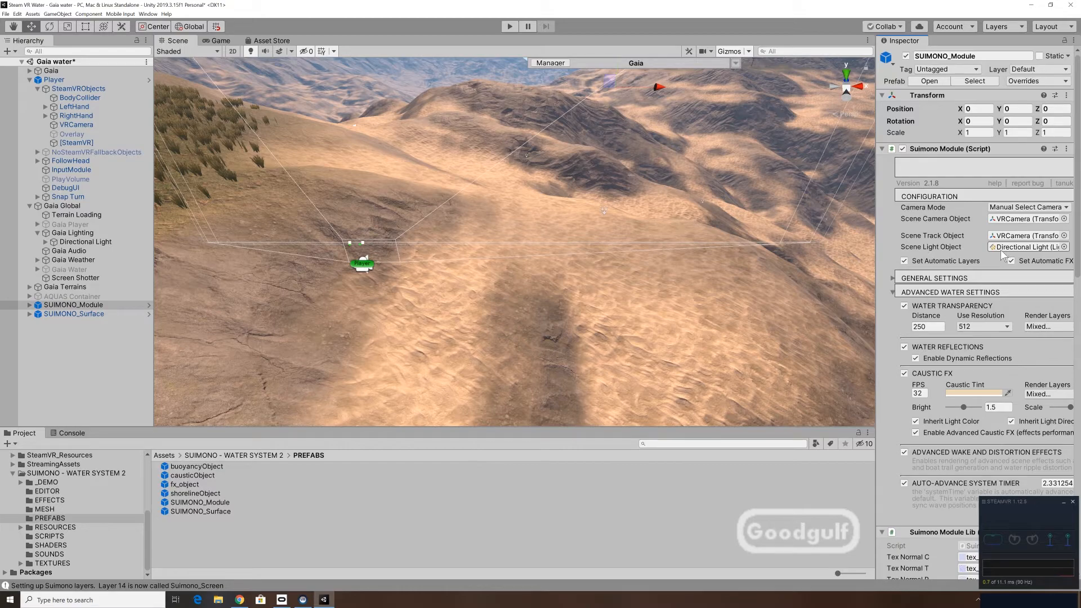
pyautogui.click(509, 26)
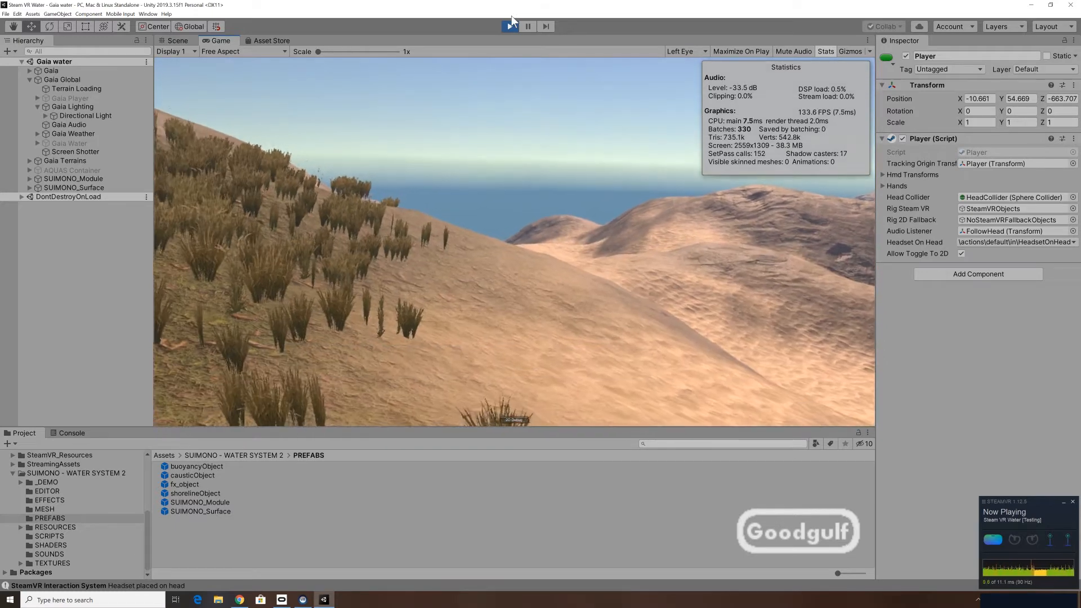
pyautogui.click(510, 26)
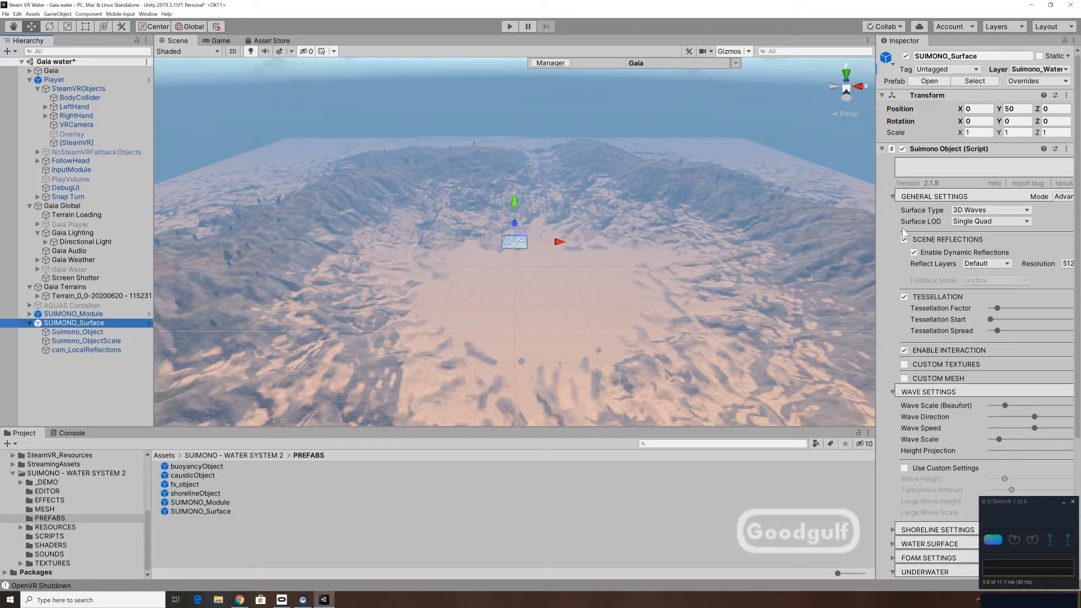
# Set the X and Z scale of SUIMONO_Surface to 100.
pyautogui.click(978, 133)
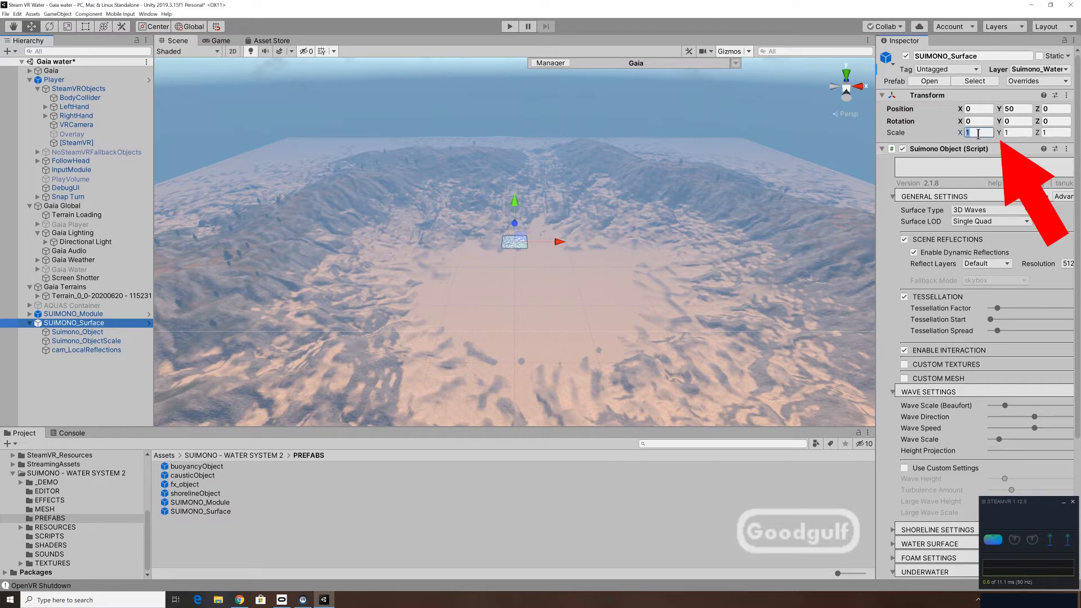
pyautogui.write('100')
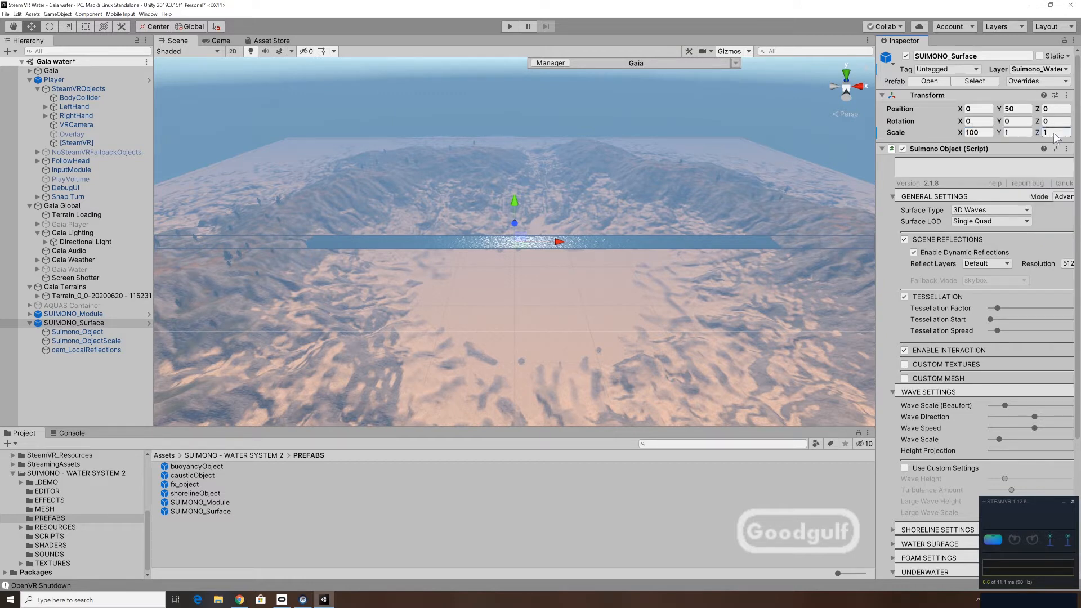
pyautogui.write('100')
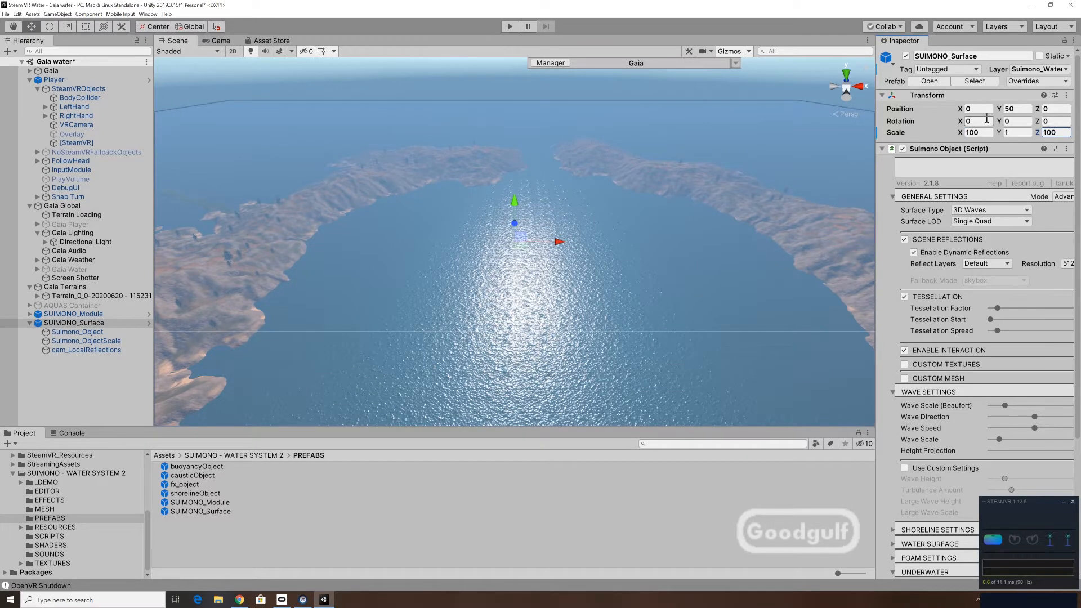
# Run the scene in play mode to examine the SUIMONO water from above and below the surface, and stop it.
pyautogui.click(510, 26)
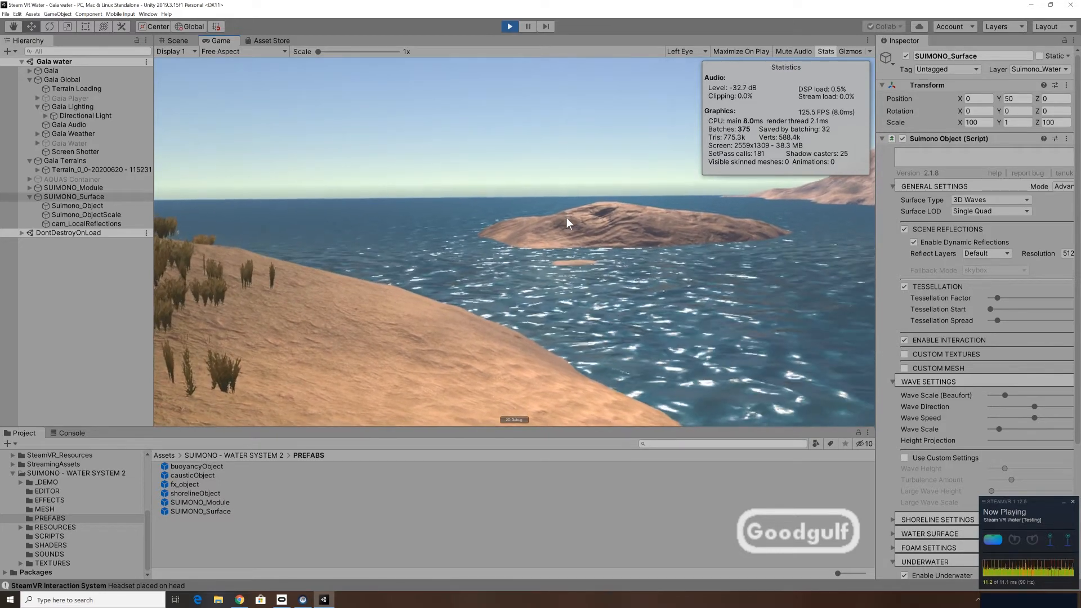
pyautogui.click(510, 26)
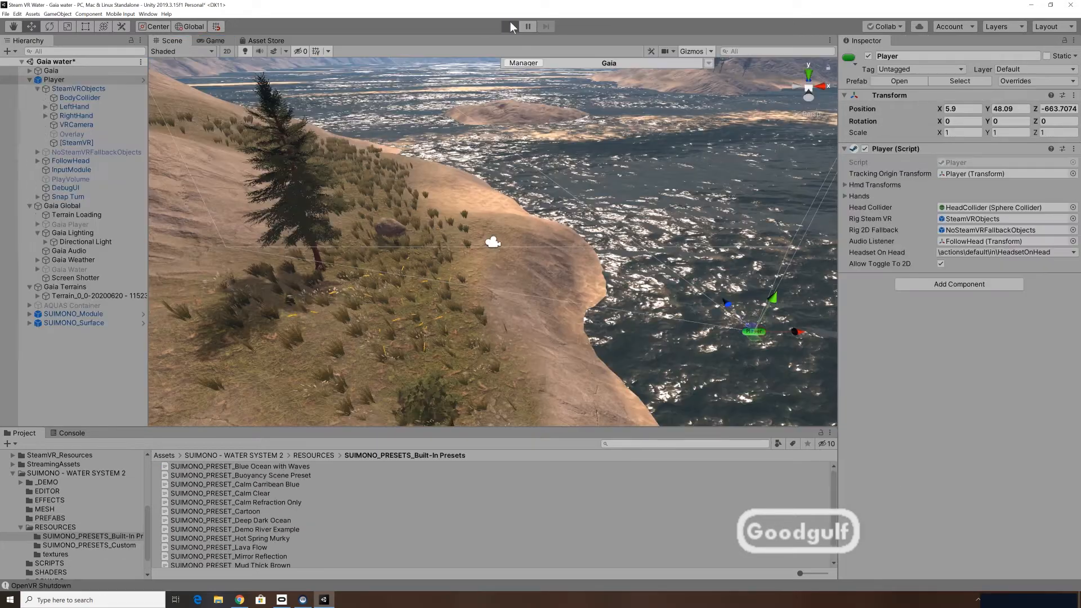
pyautogui.click(510, 26)
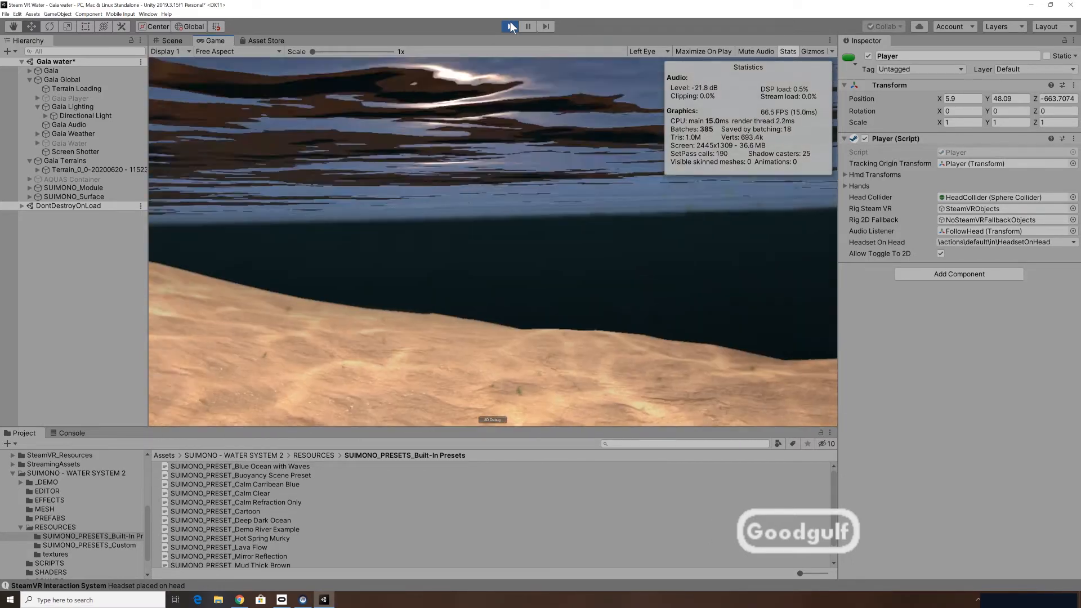
pyautogui.click(510, 26)
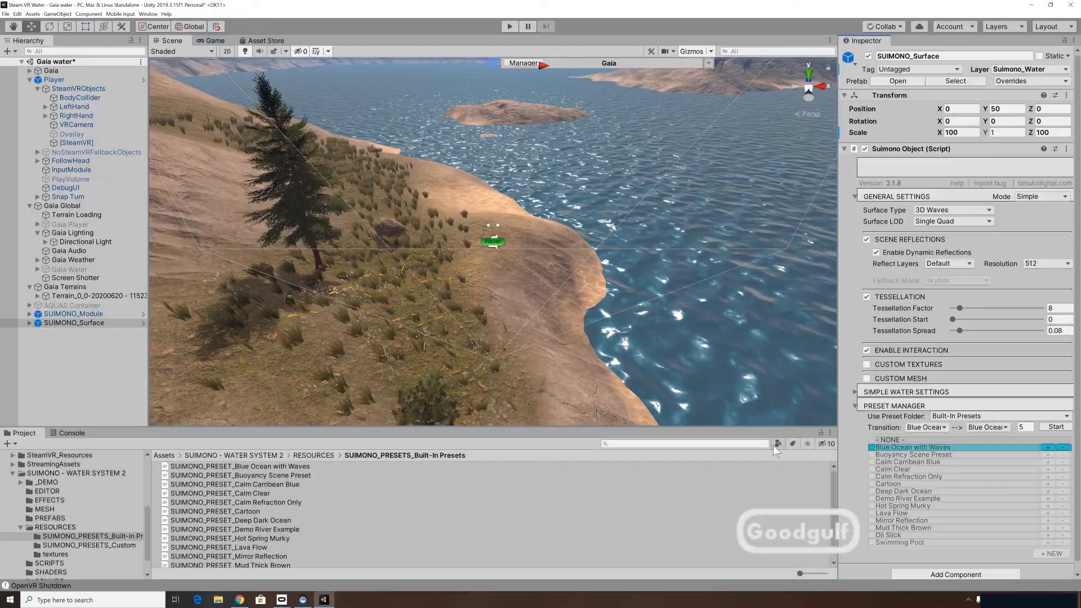
# Try SUIMONO_Surface's built-in presets one after another, from Buoyancy Scene Preset through Lava Flow to Swimming Pool.
pyautogui.click(902, 455)
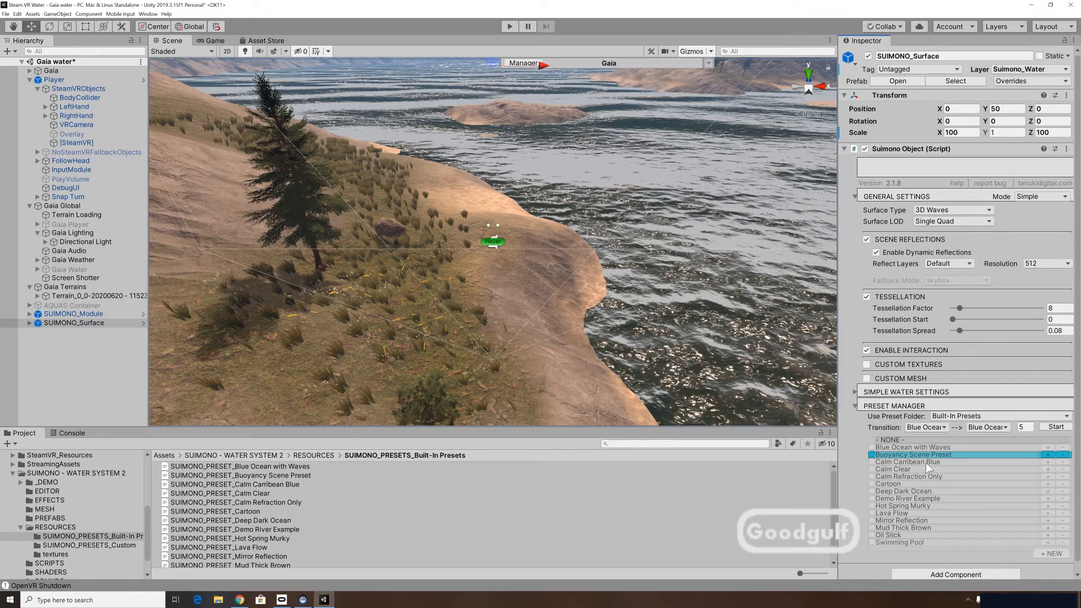
pyautogui.click(926, 462)
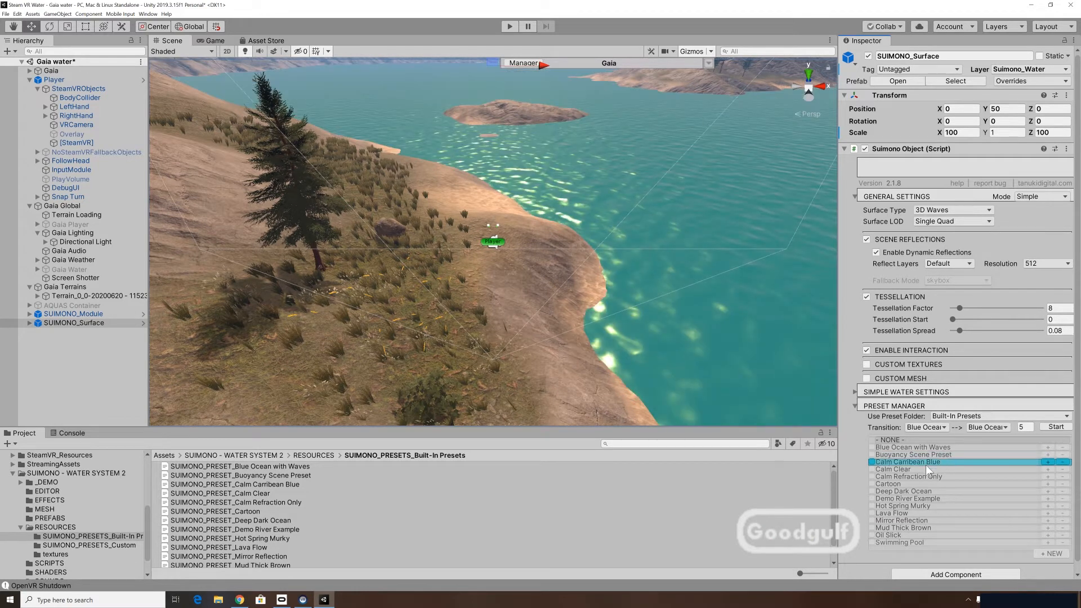
pyautogui.click(923, 469)
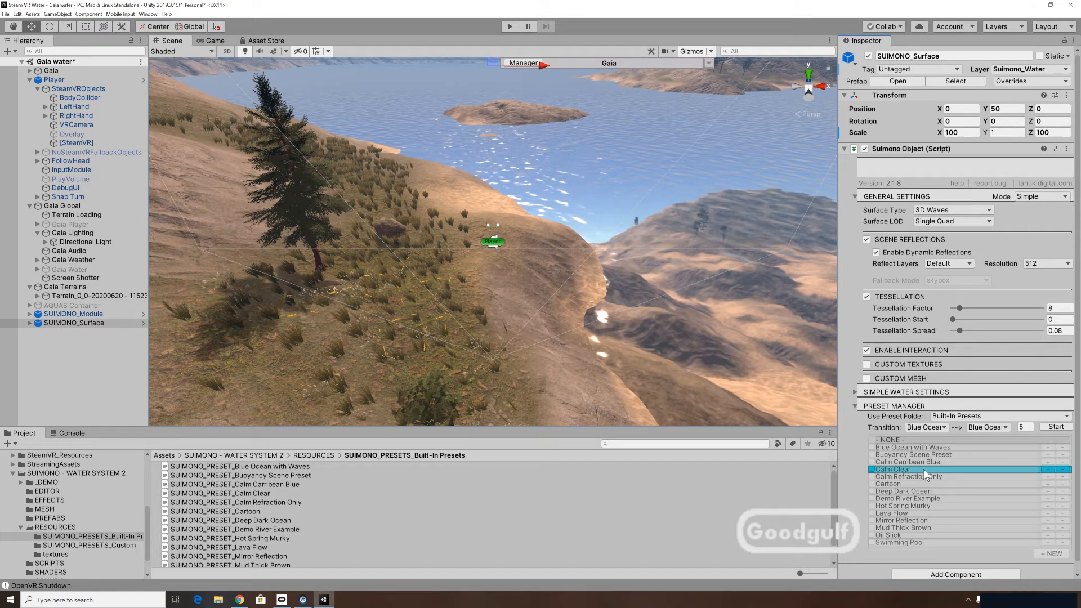
pyautogui.click(910, 477)
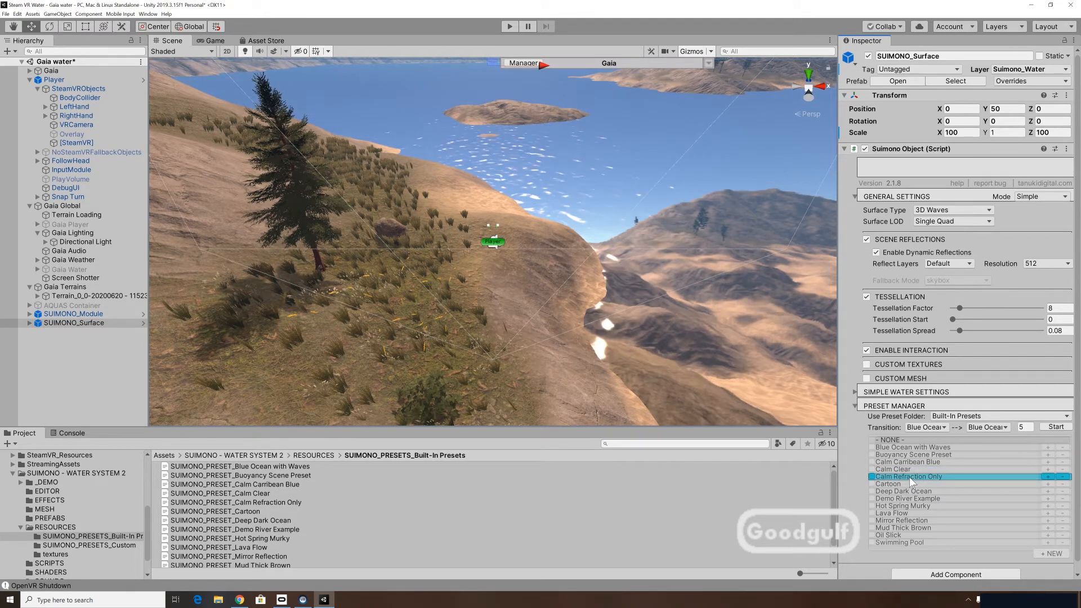
pyautogui.click(910, 484)
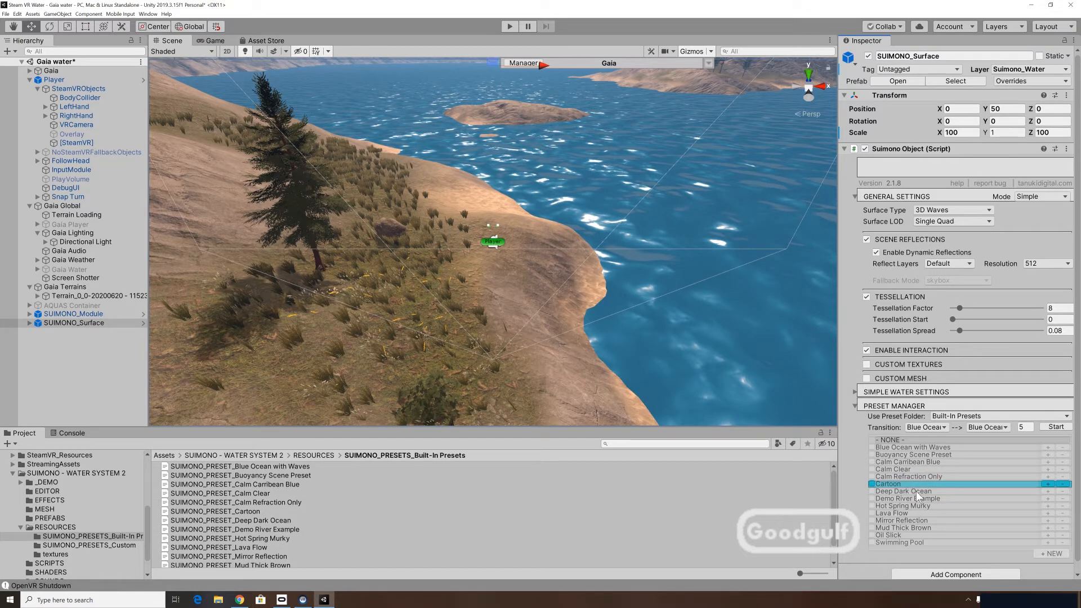
pyautogui.click(916, 491)
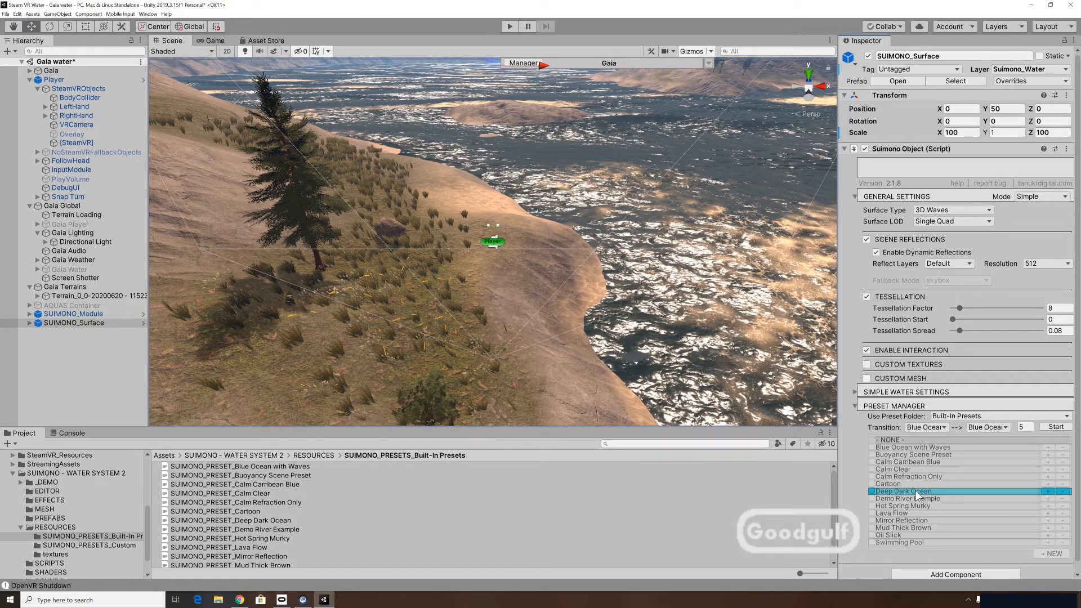
pyautogui.click(919, 498)
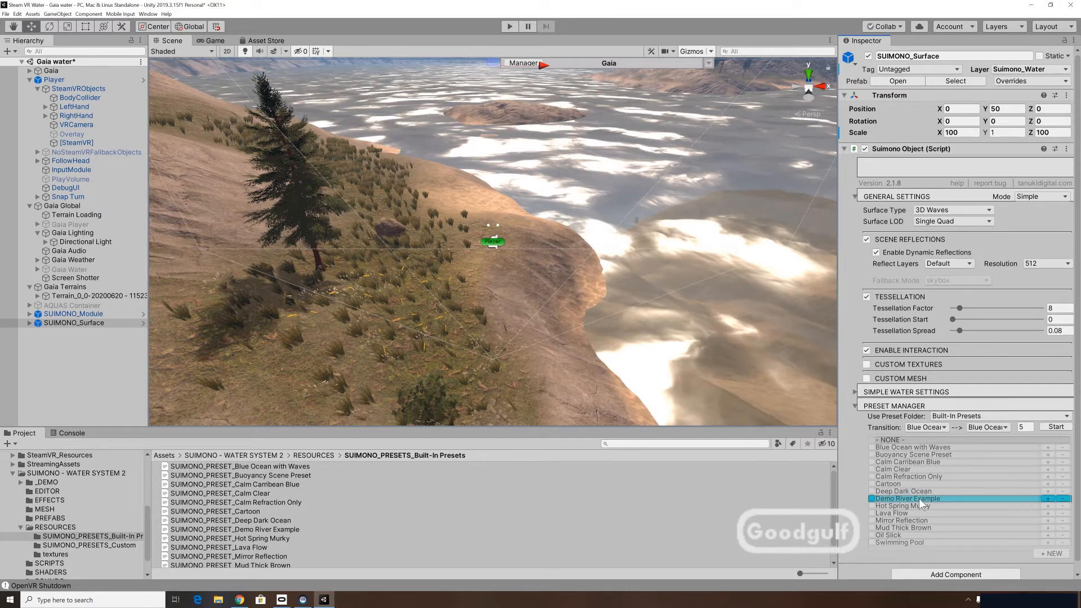
pyautogui.click(918, 506)
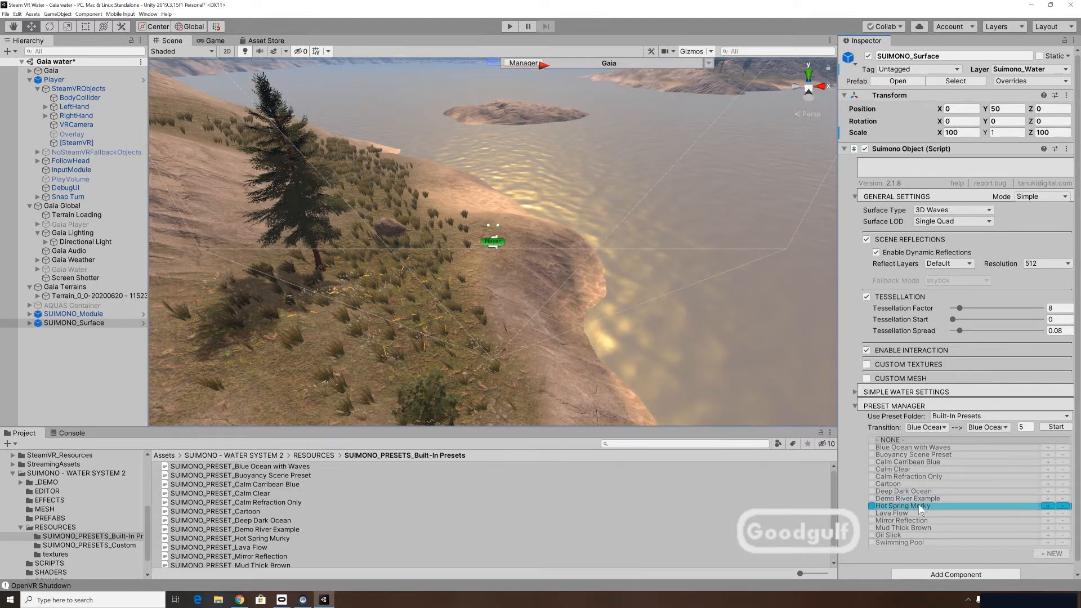
pyautogui.click(920, 513)
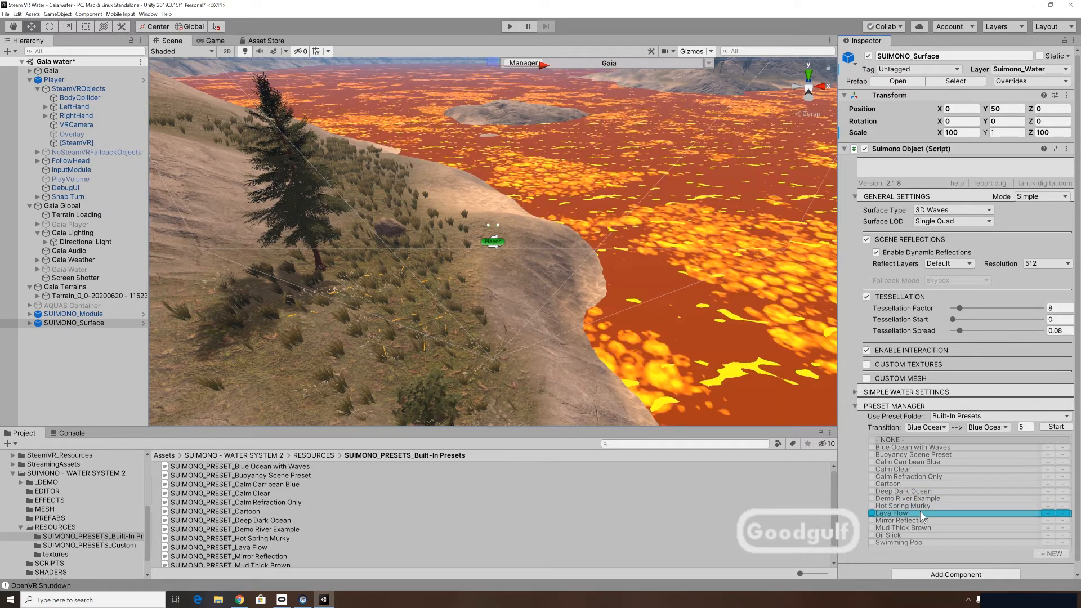
pyautogui.click(918, 521)
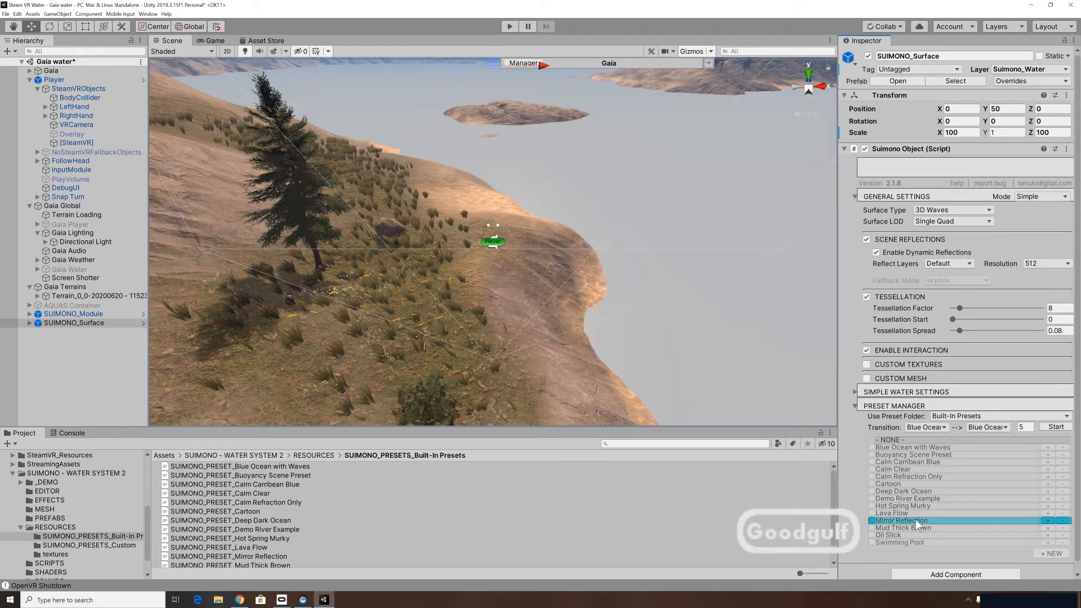
pyautogui.click(911, 526)
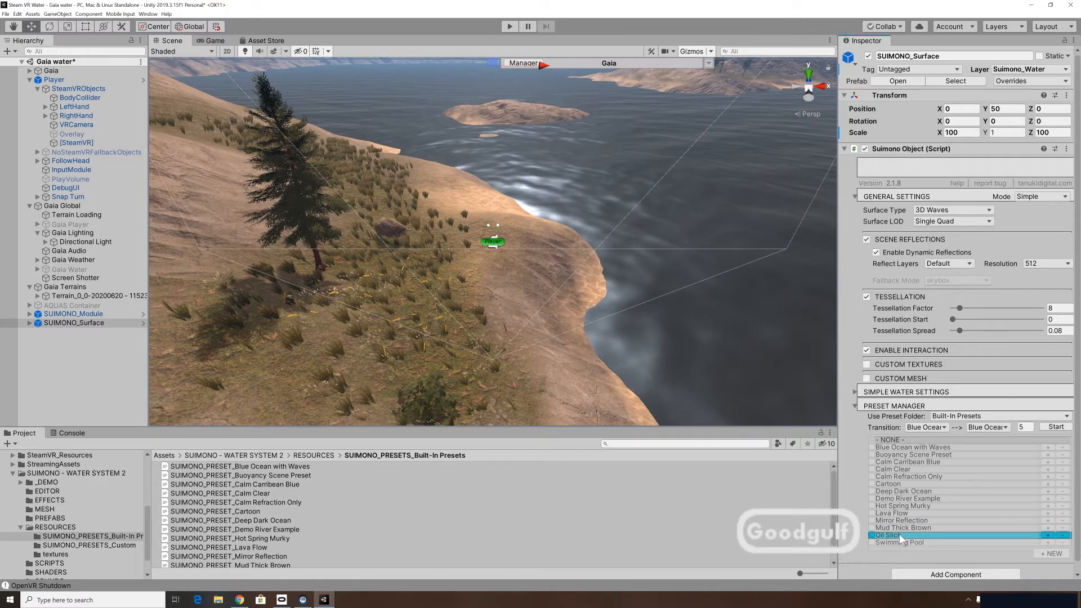
pyautogui.click(905, 542)
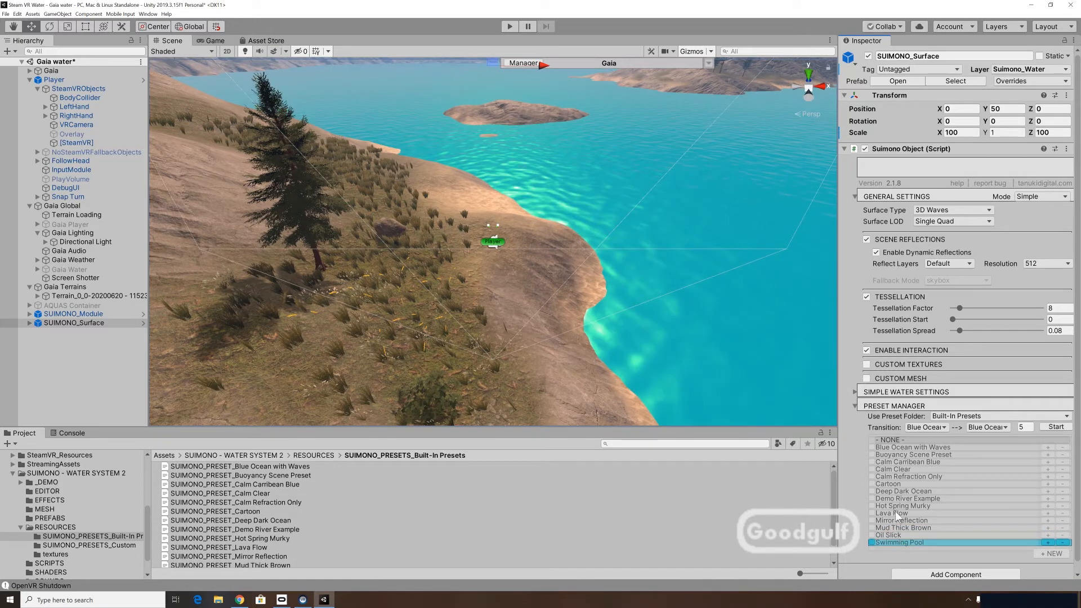
# Apply the Deep Dark Ocean preset to SUIMONO_Surface and test it in play mode.
pyautogui.click(900, 491)
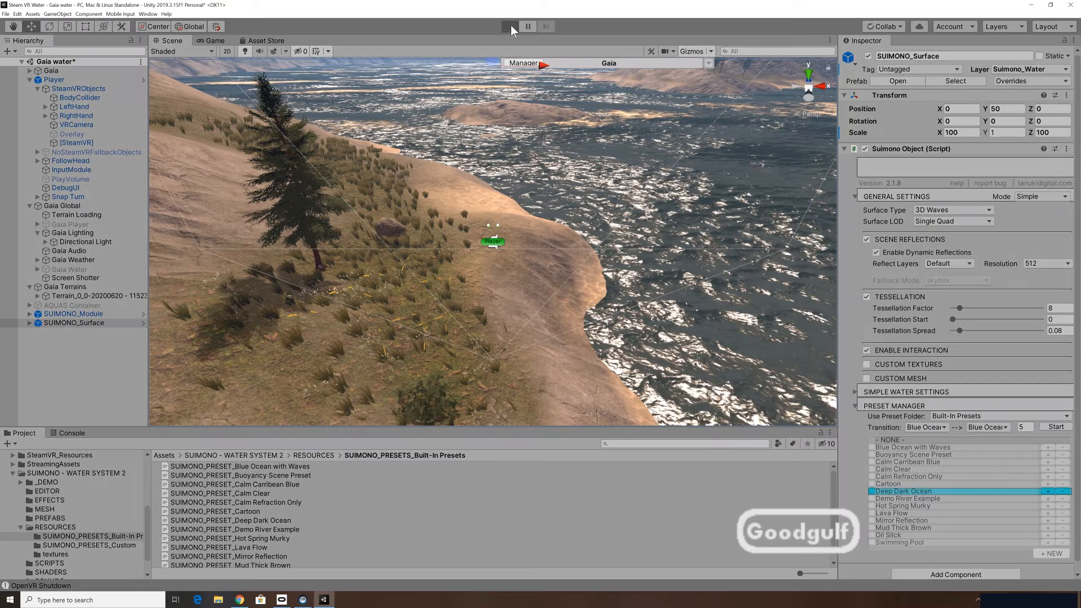
pyautogui.click(510, 26)
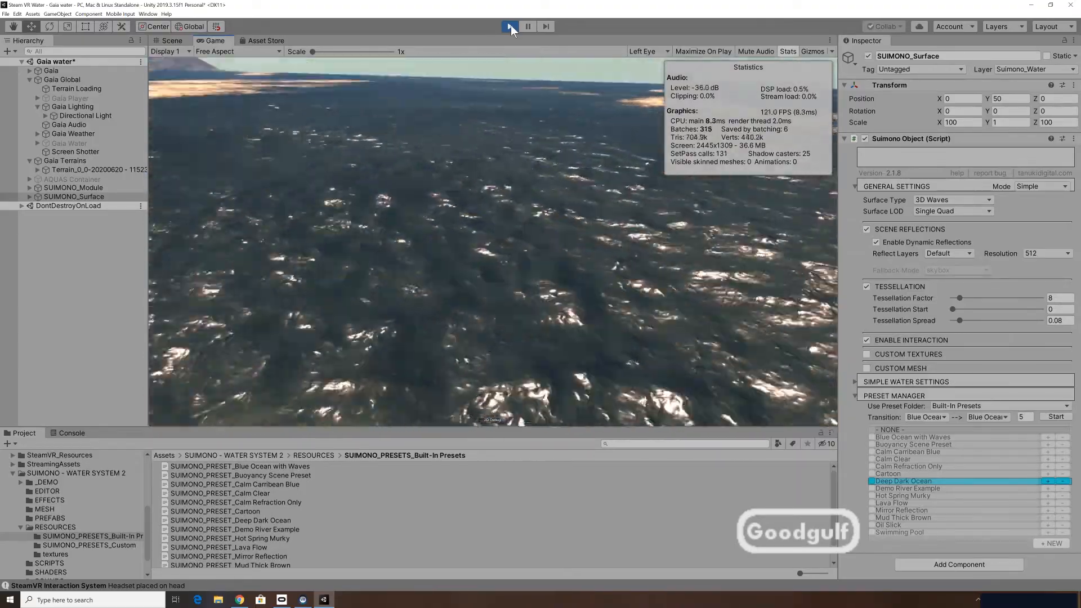
pyautogui.click(511, 26)
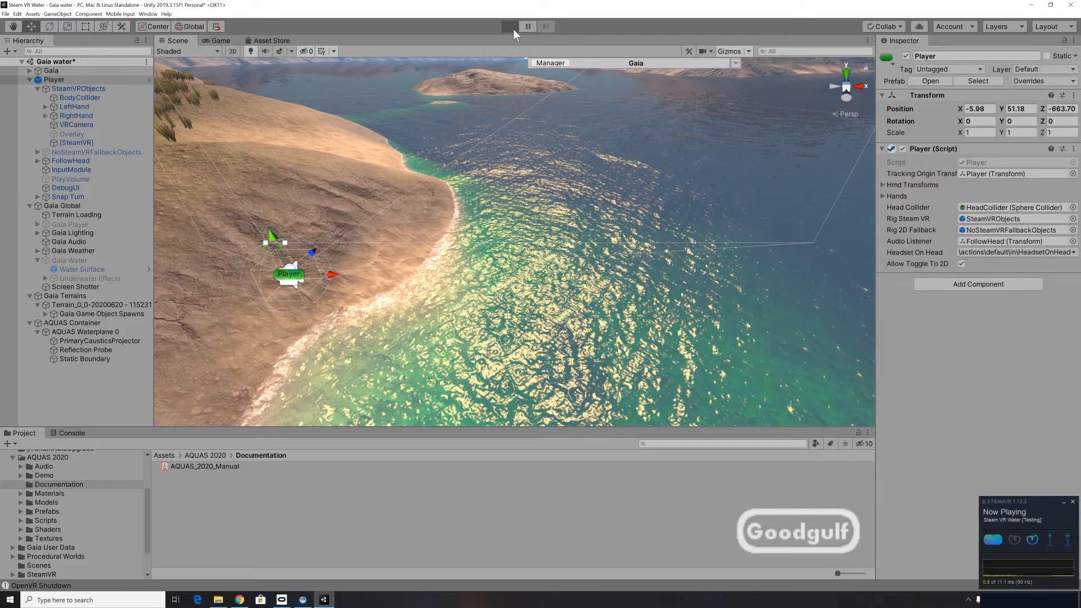